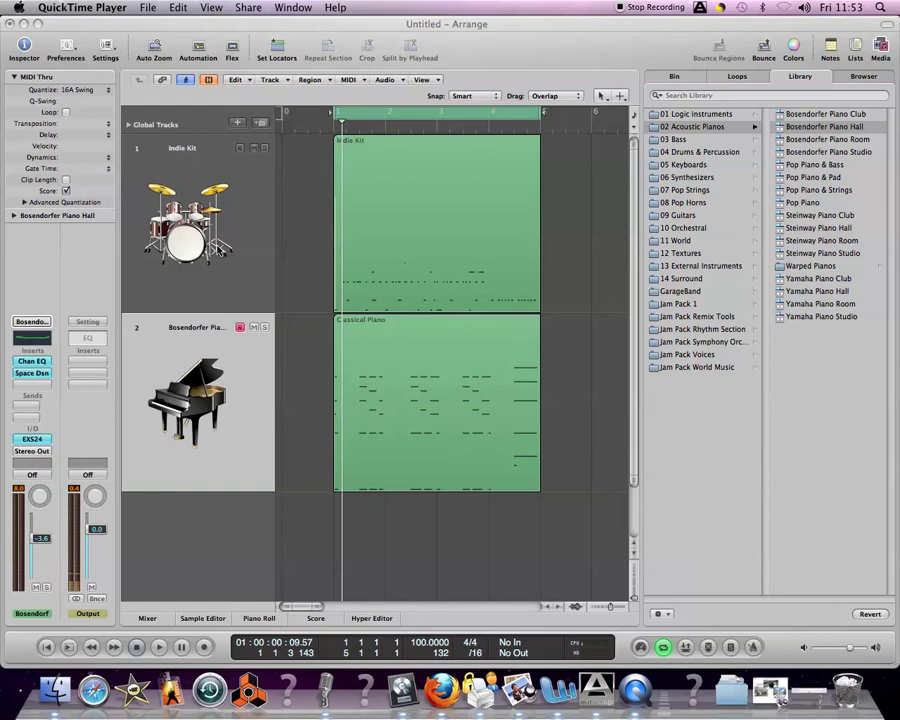
Play the arrangement briefly, select the piano track, then stop and deselect the Classical Piano region.
click(300, 203)
key(space)
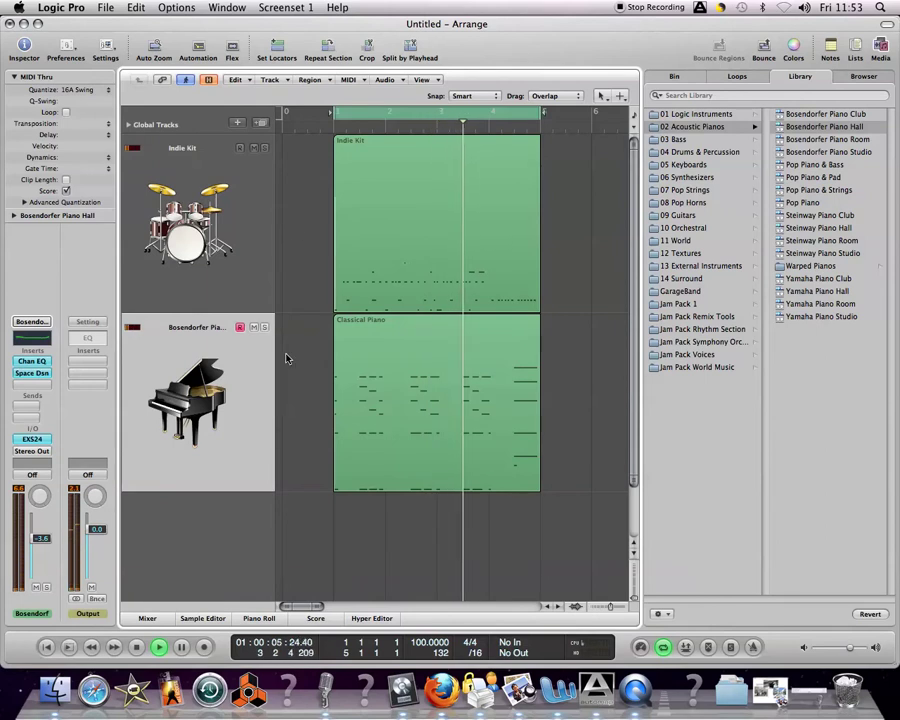
click(228, 263)
click(248, 382)
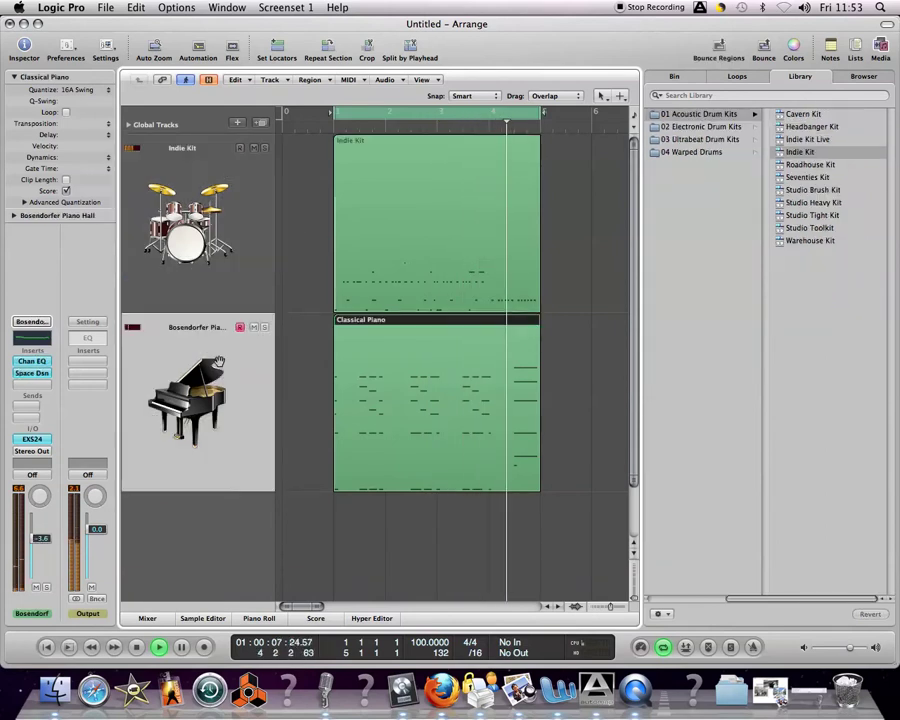
key(space)
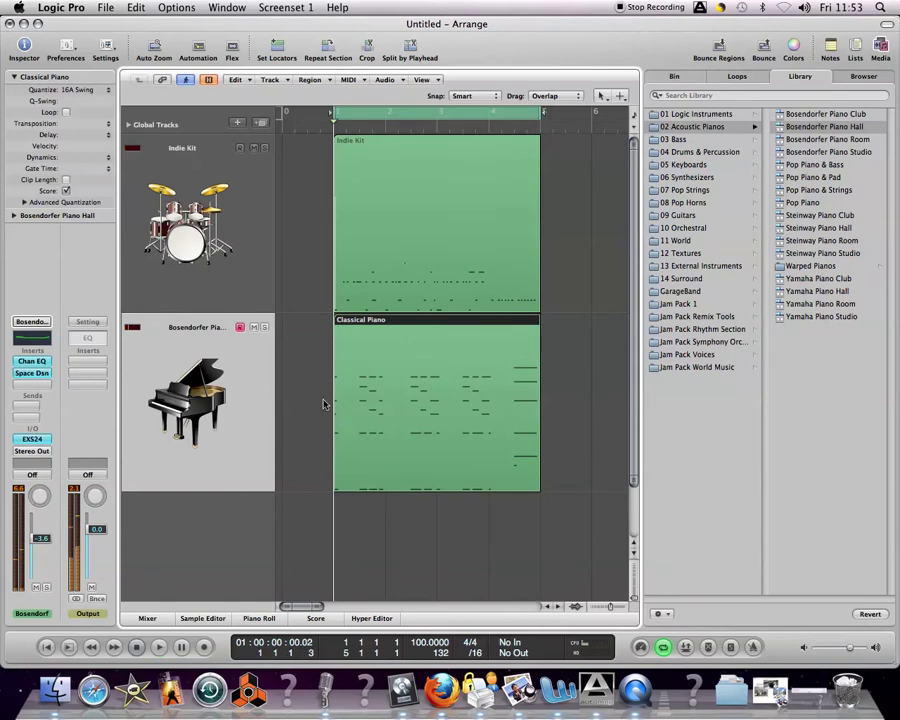
click(281, 370)
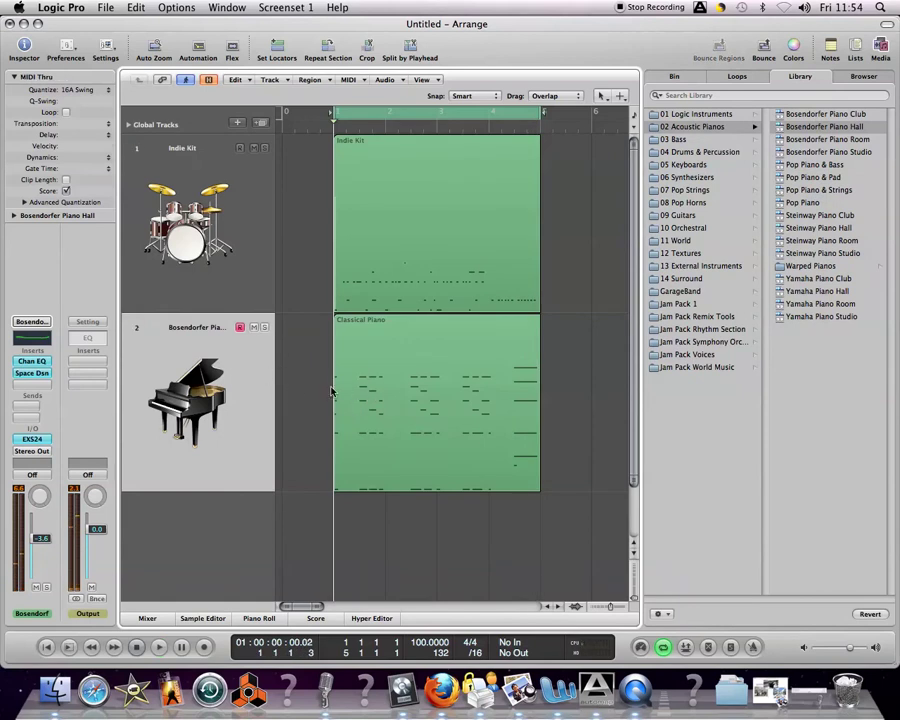
Open the Classical Piano region in the Piano Roll with its C1–C3 notes in view.
double_click(396, 388)
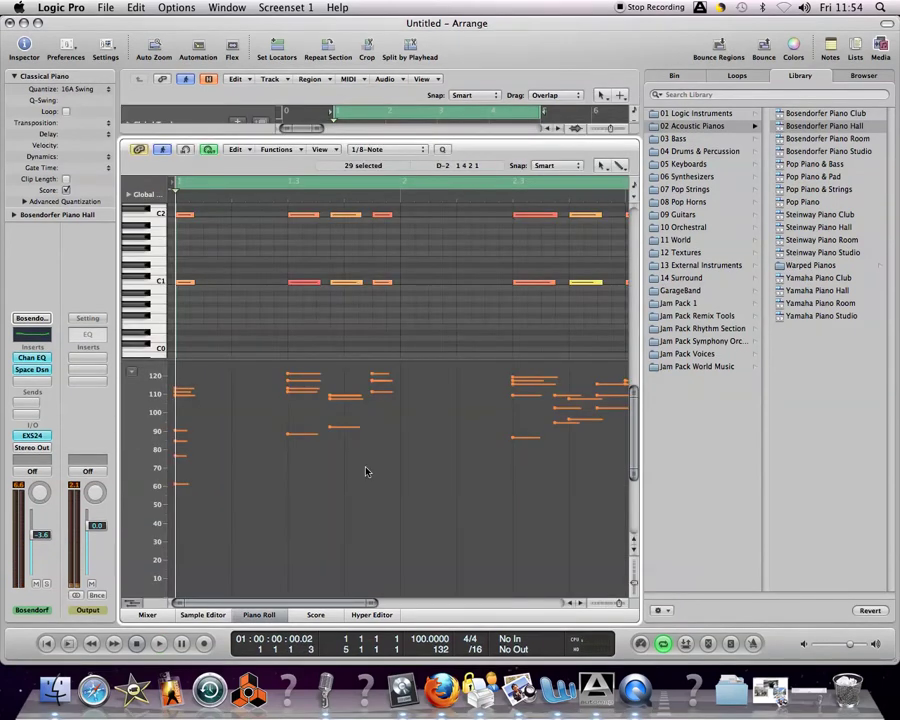
key(p)
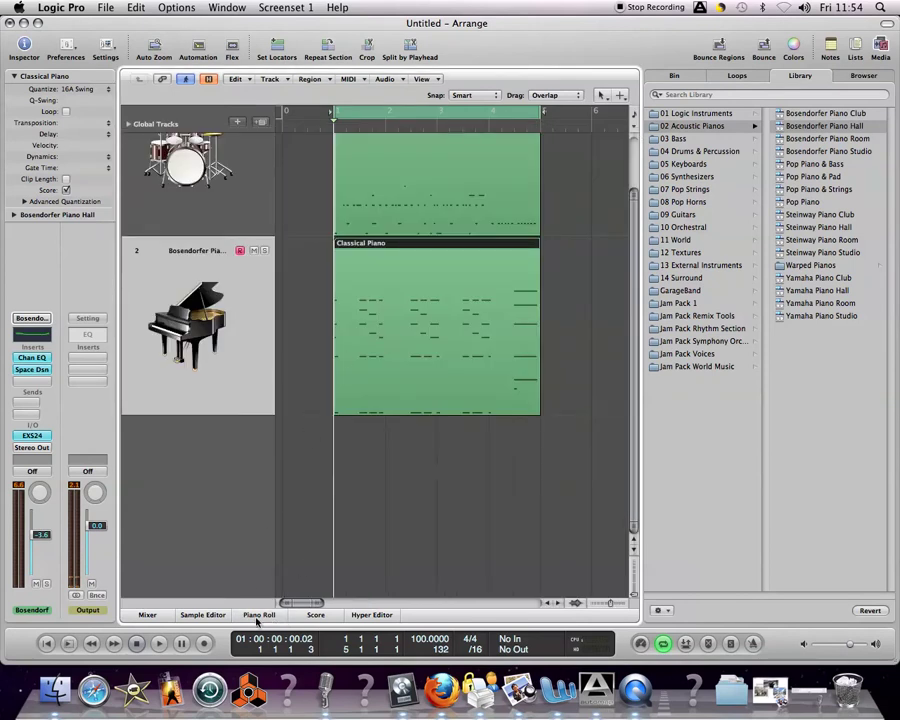
click(258, 615)
key(Delete)
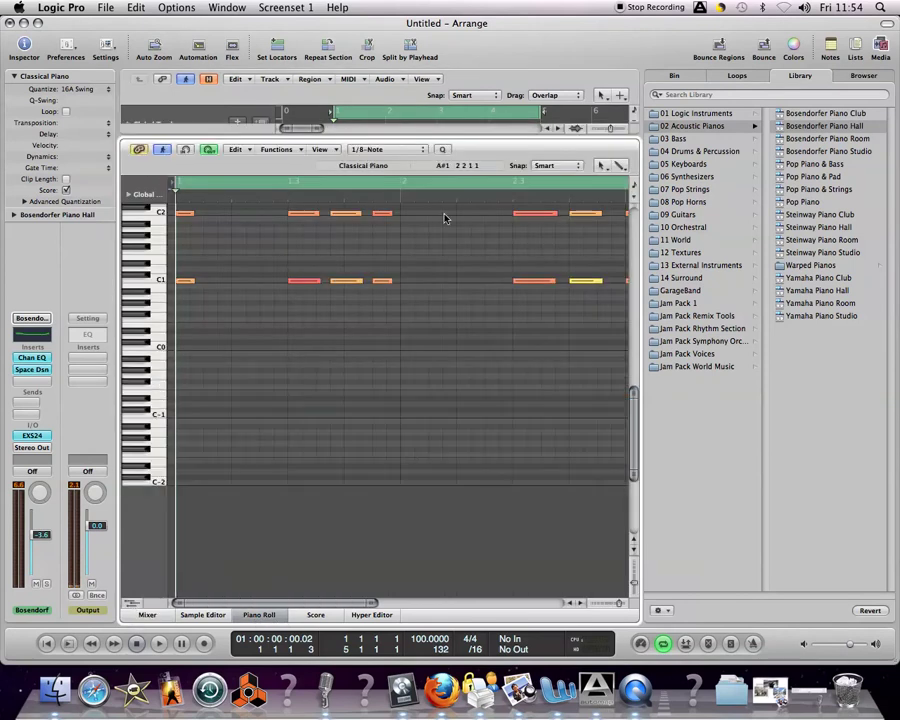
scroll(392, 408, up, 8)
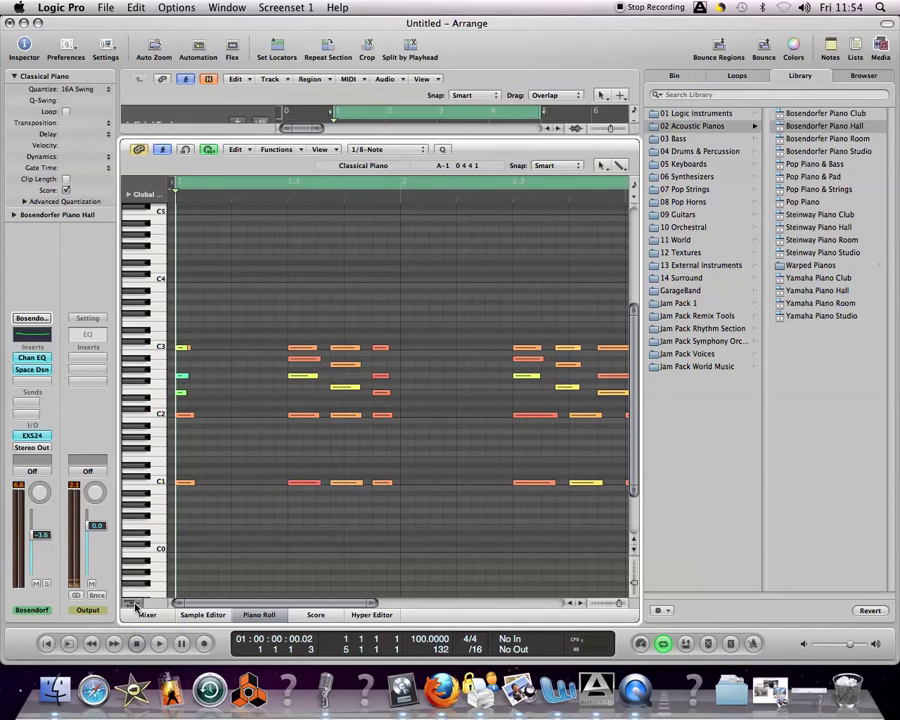
Show the velocity lane and resize the grid so the C1 notes and lane both fit.
click(135, 607)
click(135, 607)
click(135, 607)
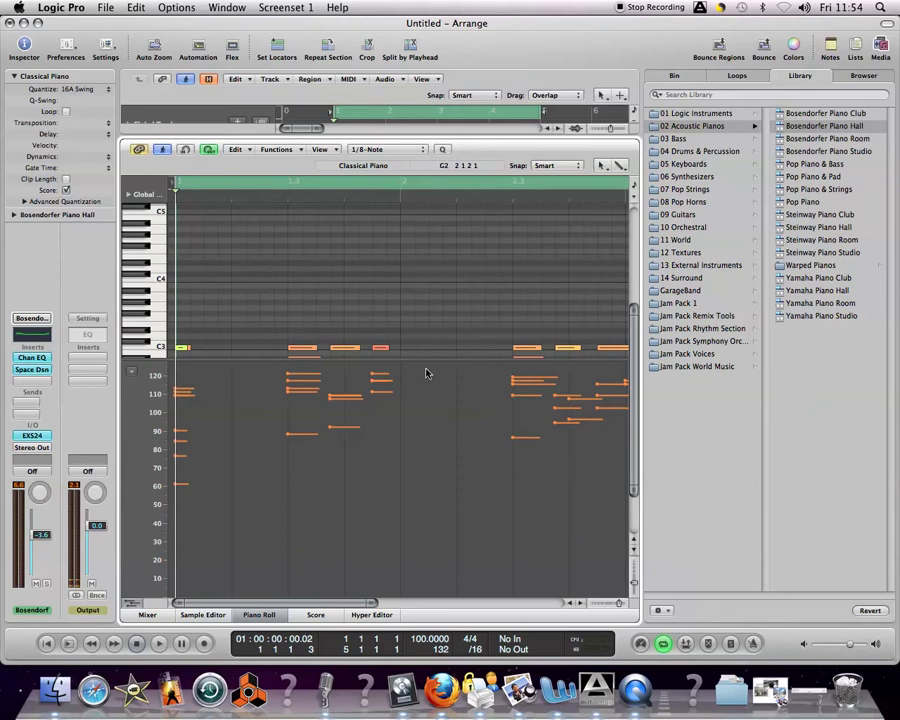
scroll(418, 304, down, 4)
scroll(418, 304, down, 2)
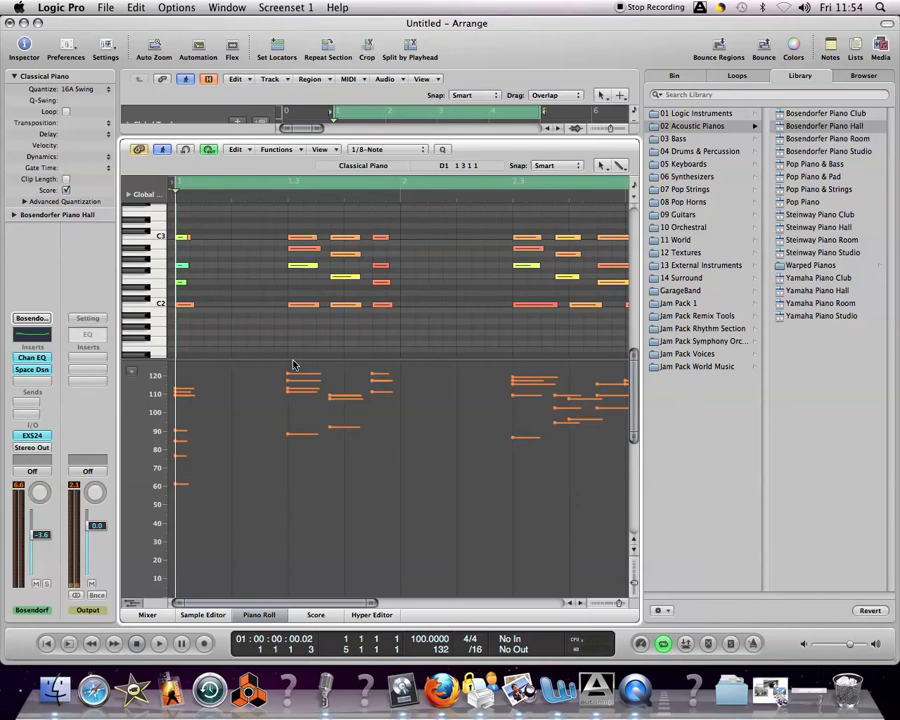
drag(294, 359, 302, 591)
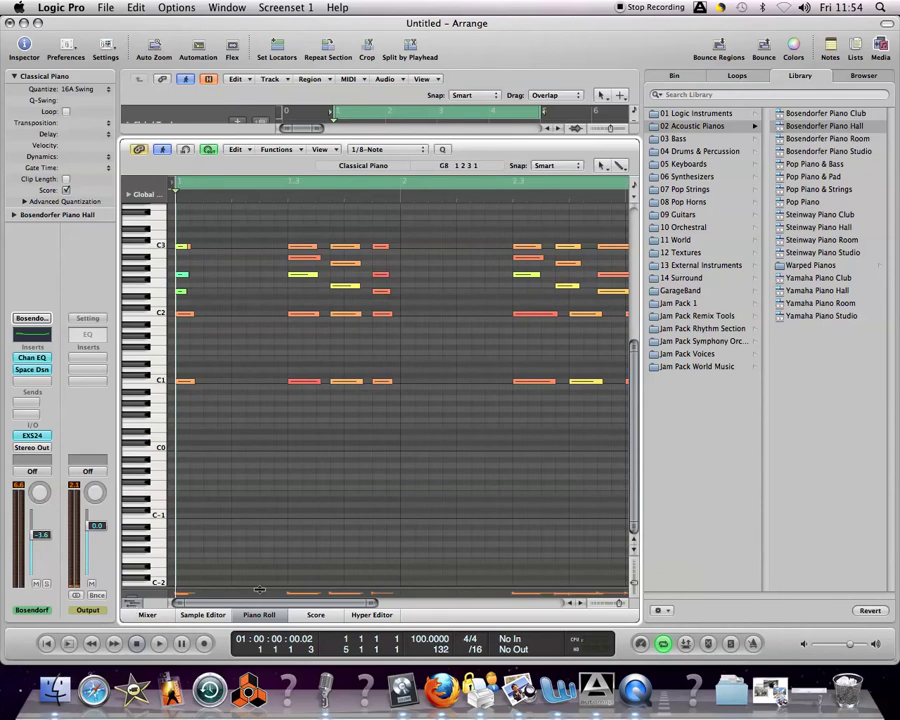
drag(258, 590, 257, 442)
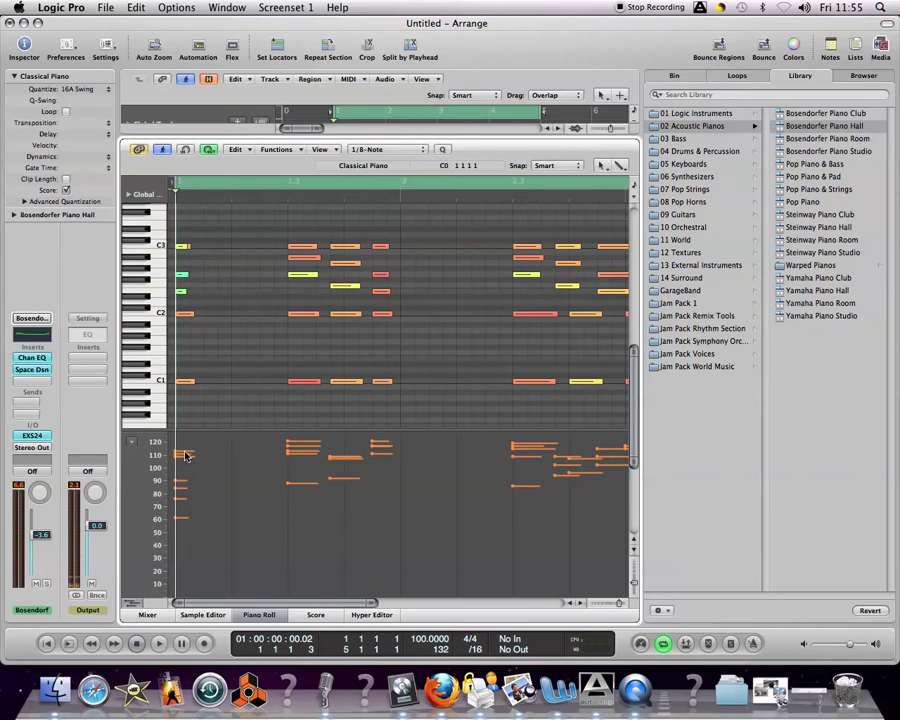
Select the eight-note opening column and settle its velocities around 40–70, auditioning each change.
click(186, 382)
drag(205, 388, 178, 235)
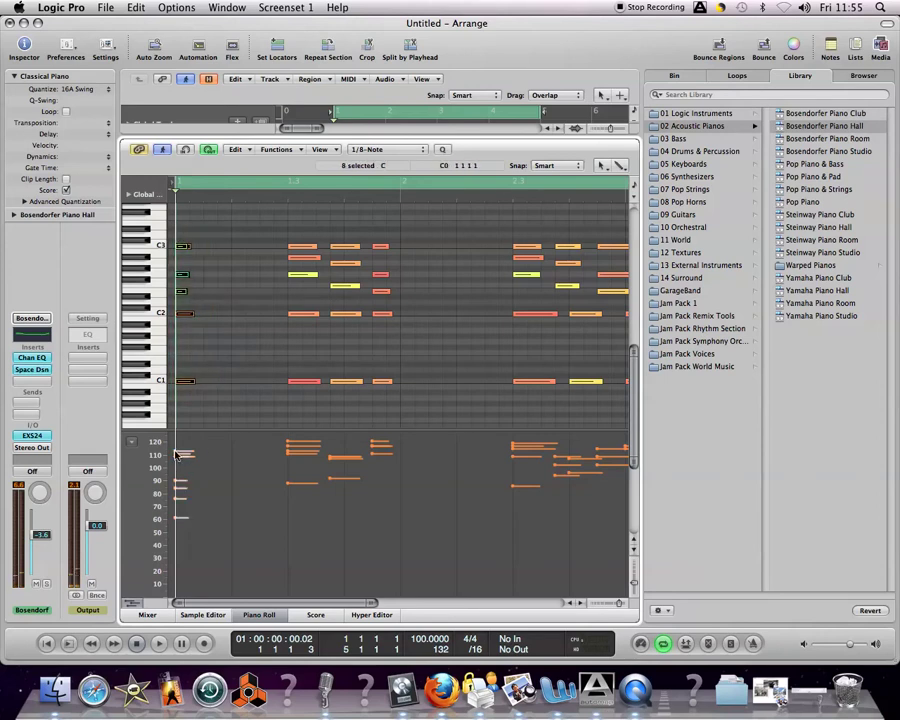
mouse_move(175, 484)
mouse_down()
mouse_move(177, 602)
mouse_move(177, 472)
mouse_move(177, 553)
mouse_move(177, 506)
mouse_up()
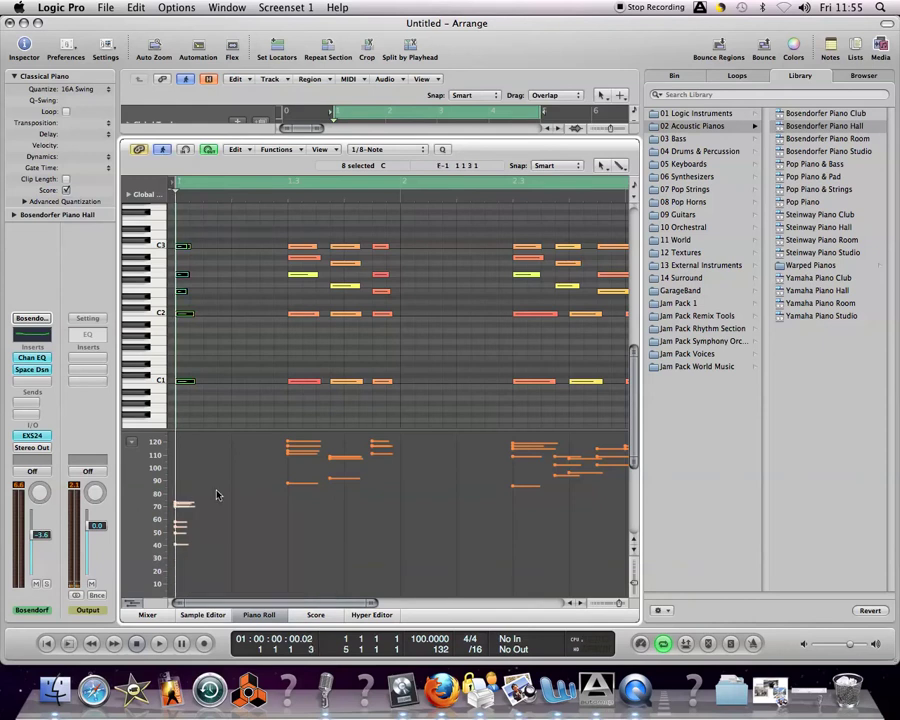
key(space)
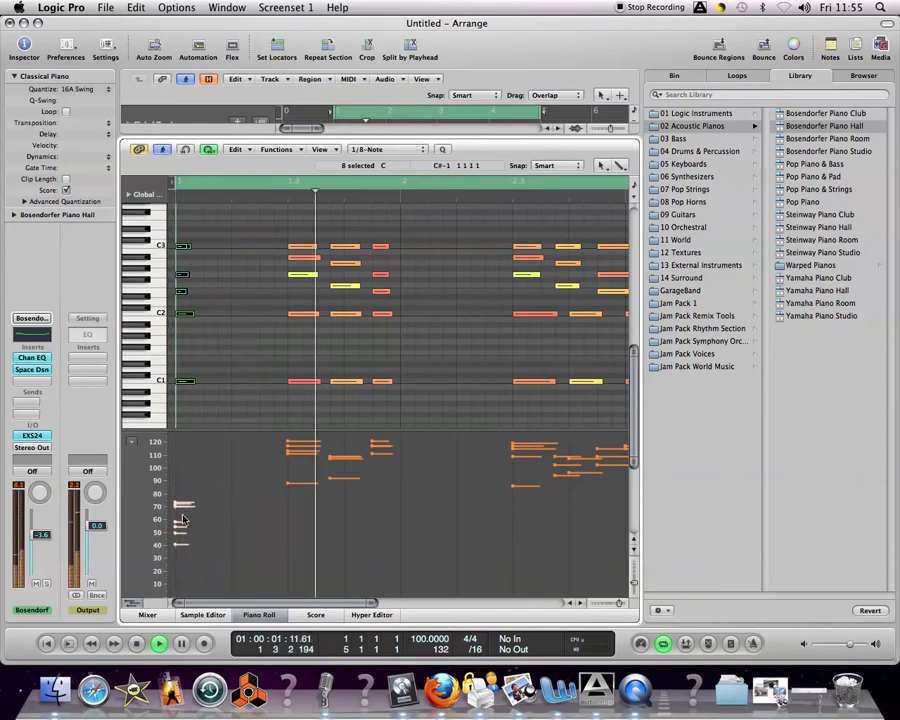
key(space)
mouse_move(183, 532)
mouse_down()
mouse_move(178, 231)
mouse_move(216, 300)
mouse_up()
key(space)
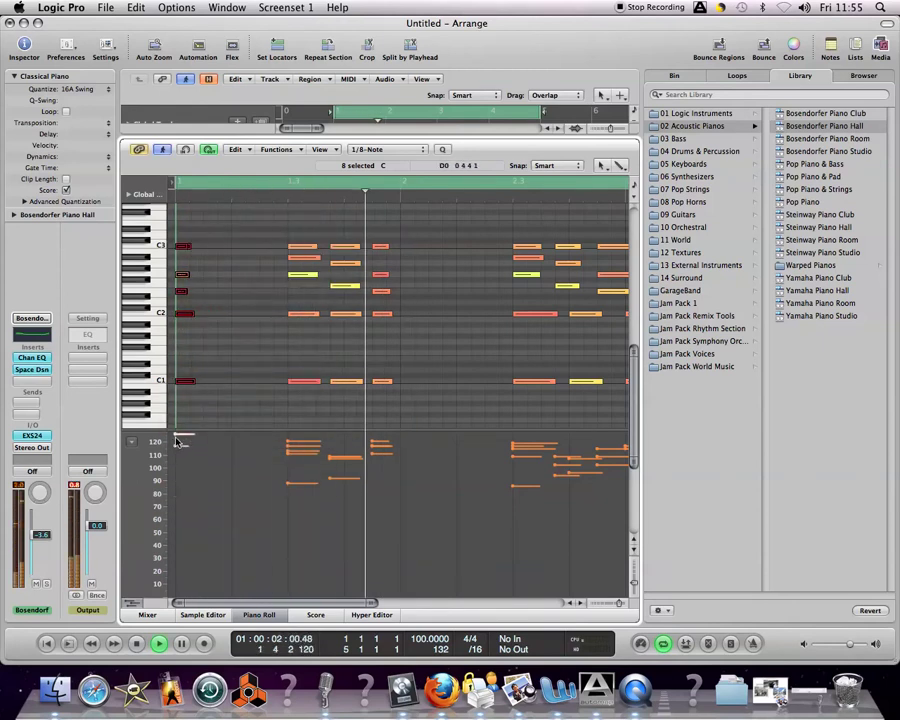
key(space)
mouse_move(178, 441)
mouse_down()
mouse_move(181, 514)
mouse_move(178, 505)
mouse_up()
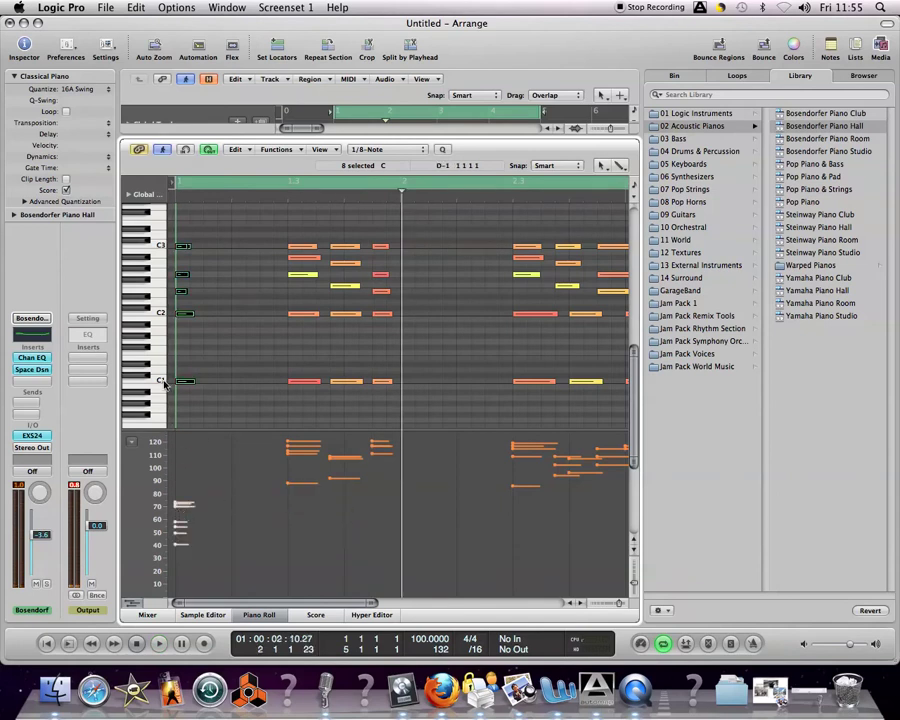
key(space)
key(space)
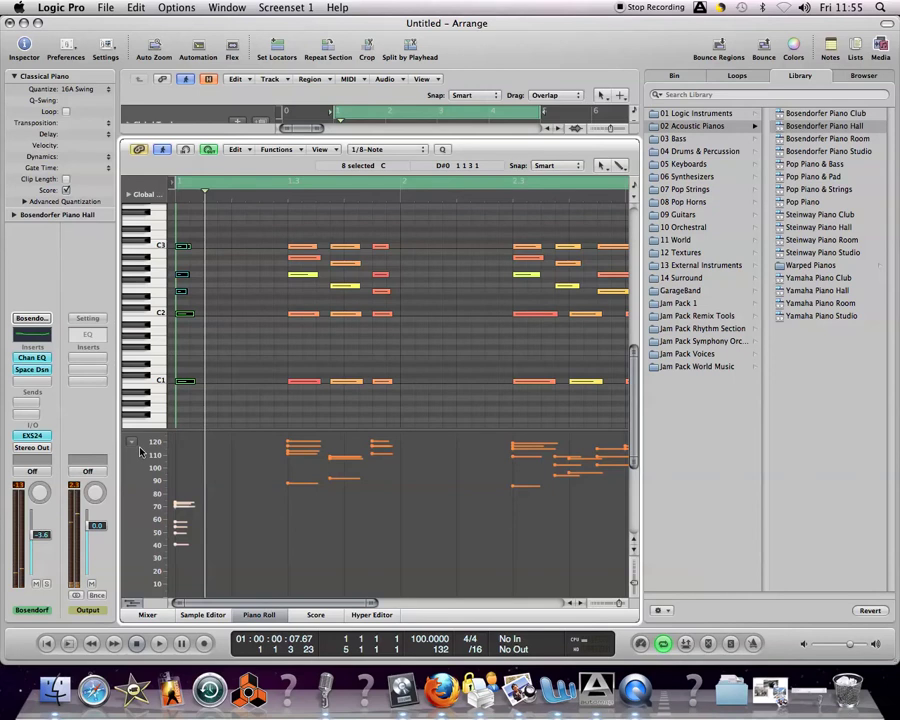
Deselect the notes and switch the controller lane to Volume.
click(237, 386)
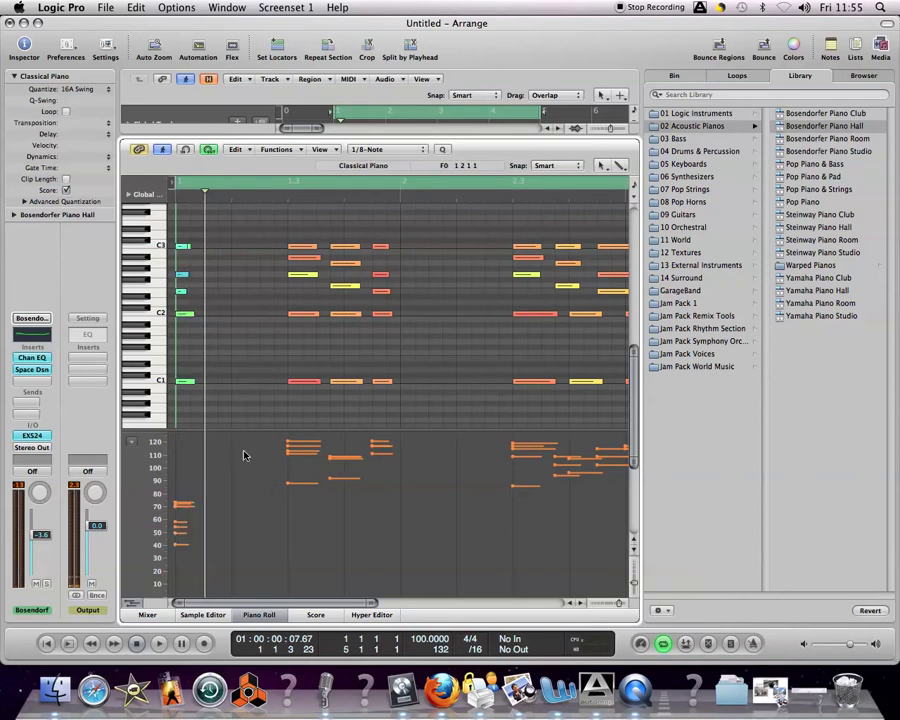
click(131, 444)
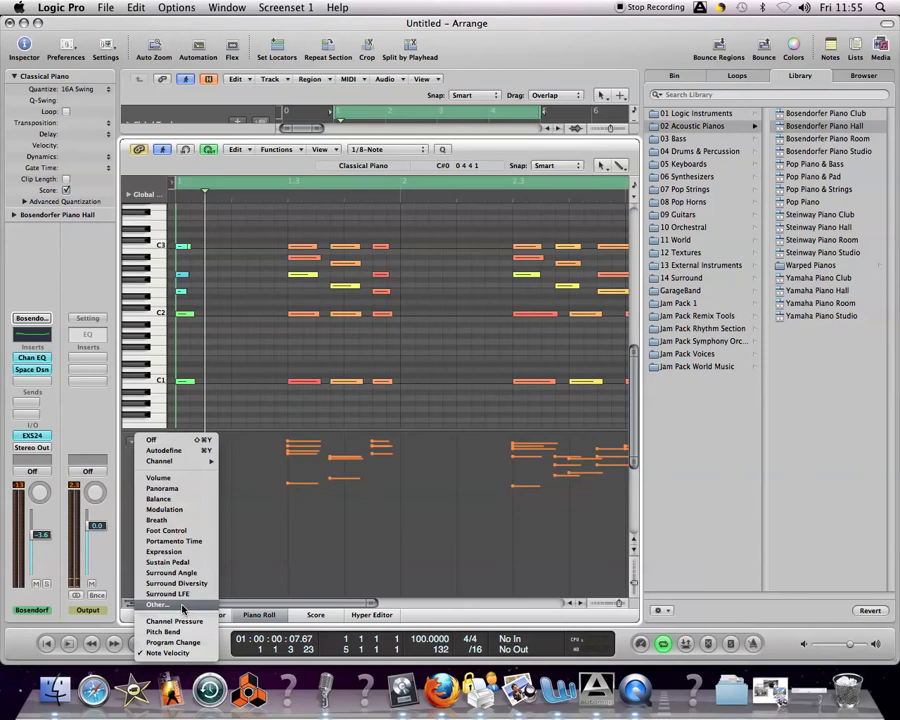
click(186, 482)
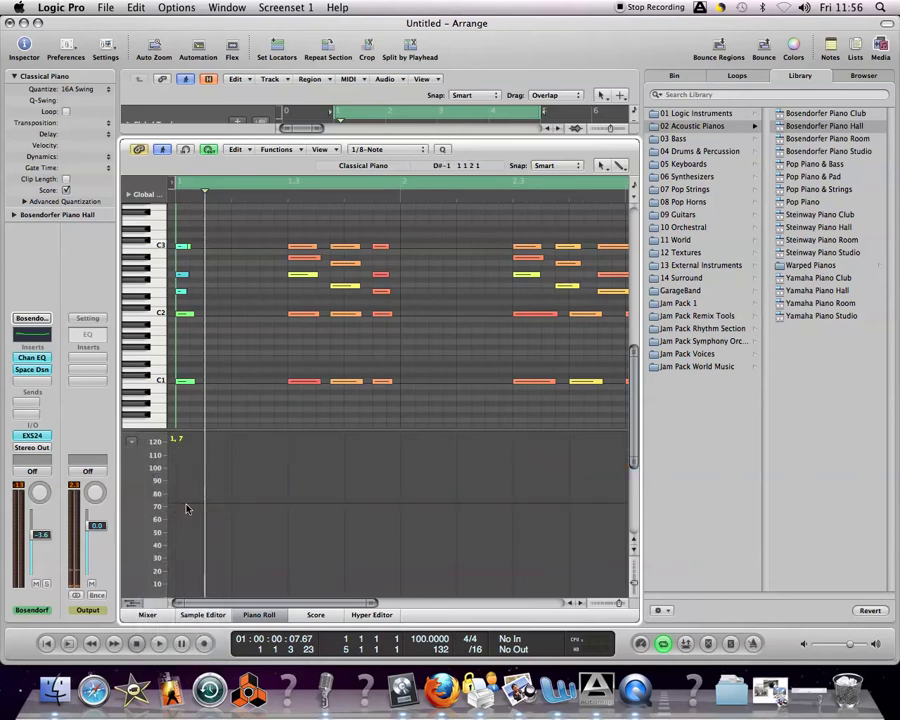
Draw a volume fade from +6 dB down to silence and play it back.
drag(178, 545, 175, 437)
click(288, 438)
drag(288, 438, 286, 592)
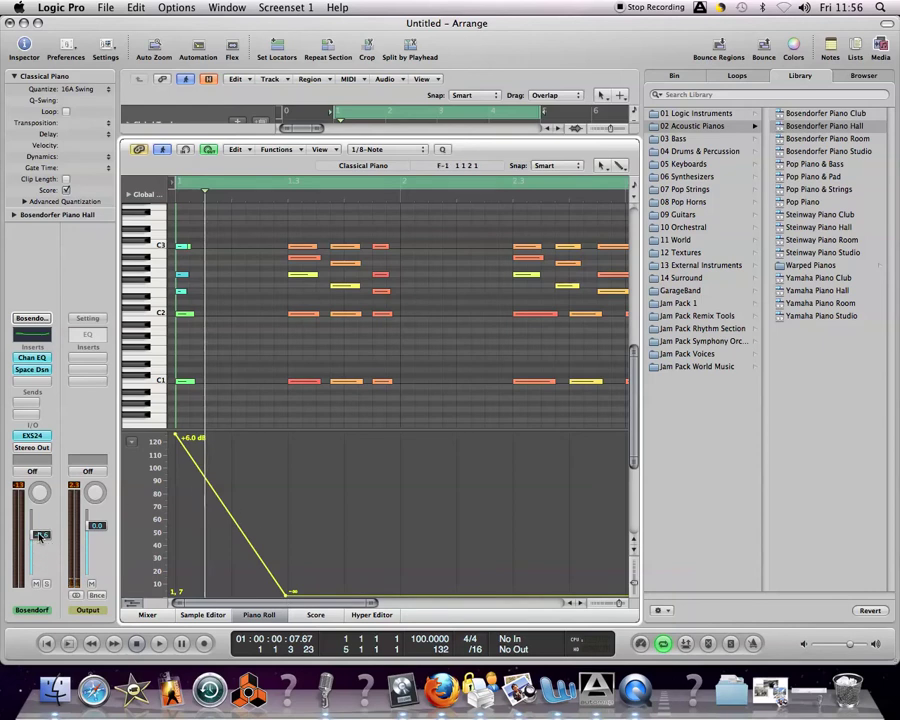
key(space)
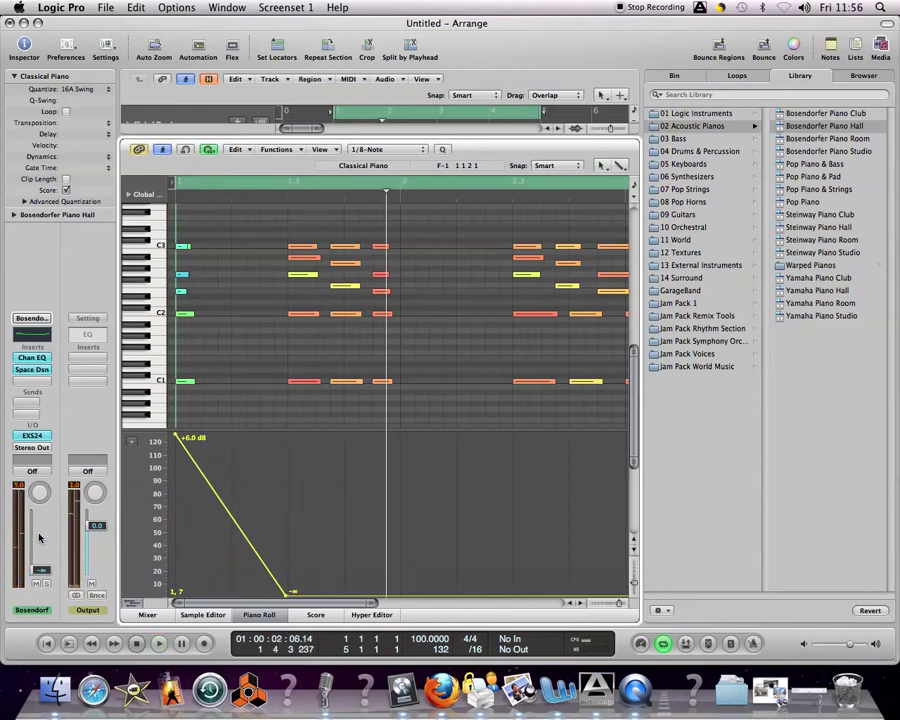
key(space)
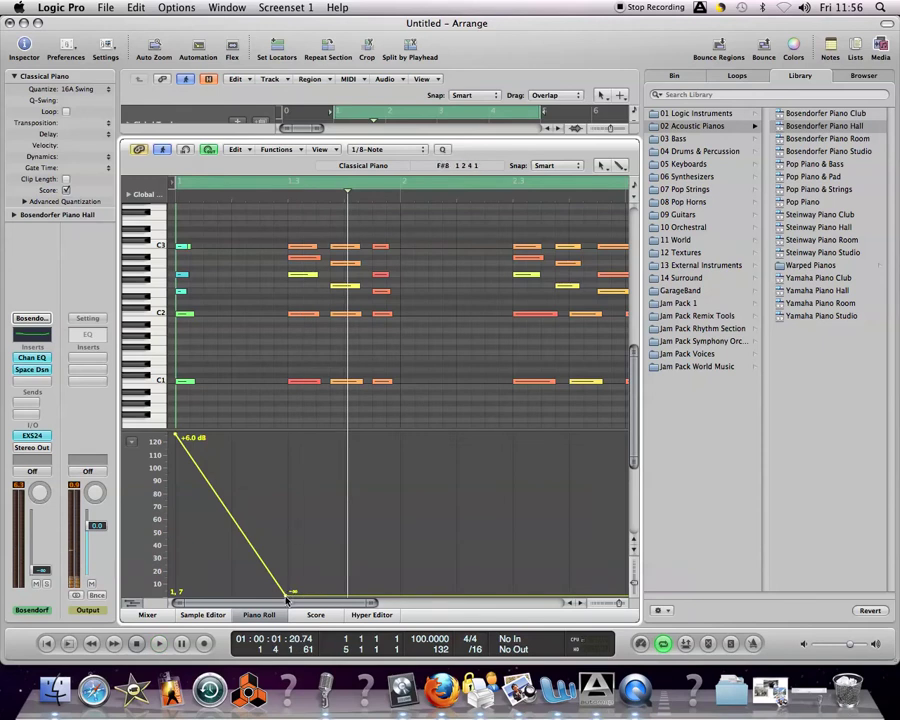
Undo the fade and erase the remaining volume line, leaving the lane empty.
key(super+z)
click(178, 436)
click(127, 442)
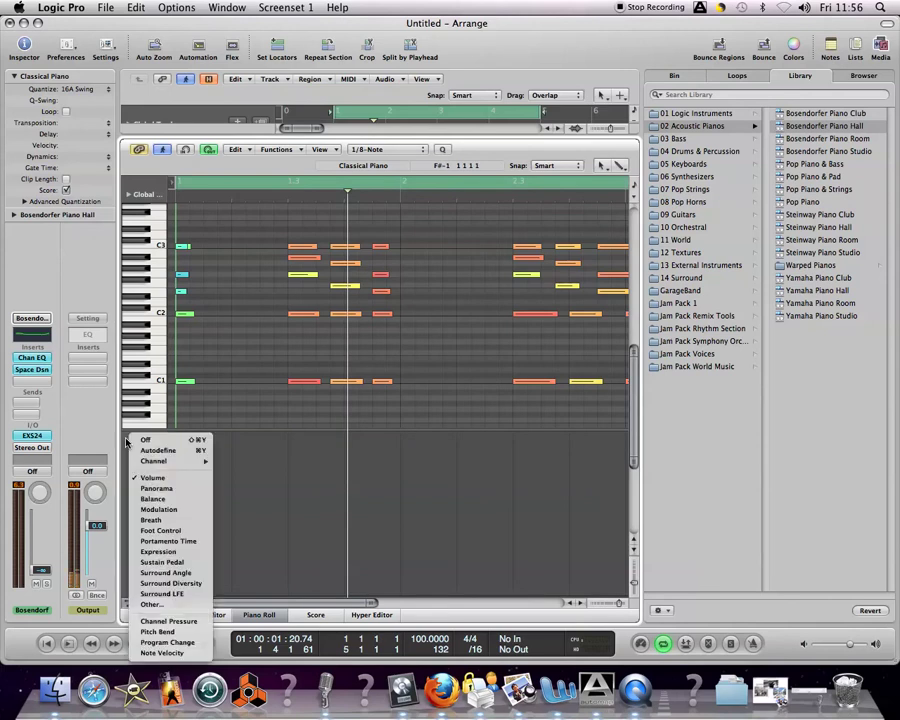
Switch the lane to Panorama and draw a pan move from the region start down to -28.
click(176, 494)
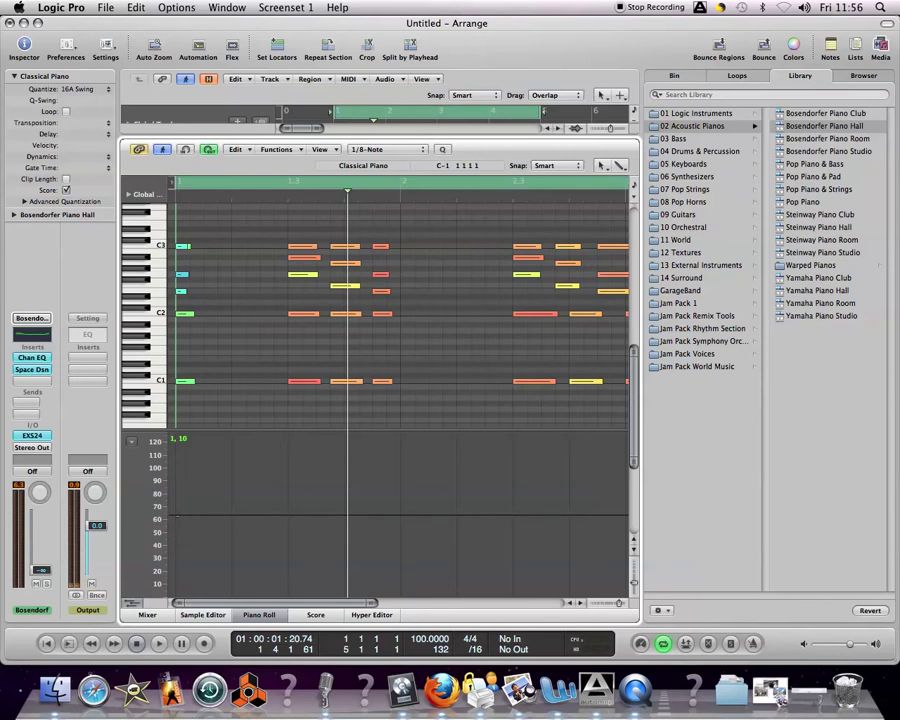
click(181, 511)
drag(181, 511, 180, 444)
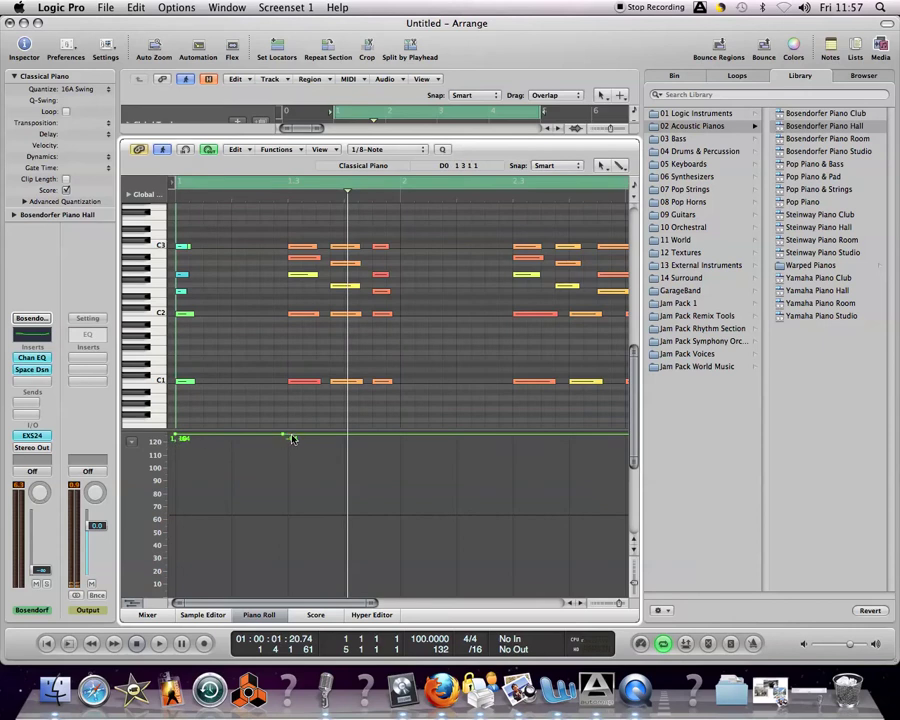
mouse_move(291, 438)
mouse_down()
mouse_move(290, 509)
mouse_move(260, 592)
mouse_move(296, 590)
mouse_move(287, 591)
mouse_up()
key(space)
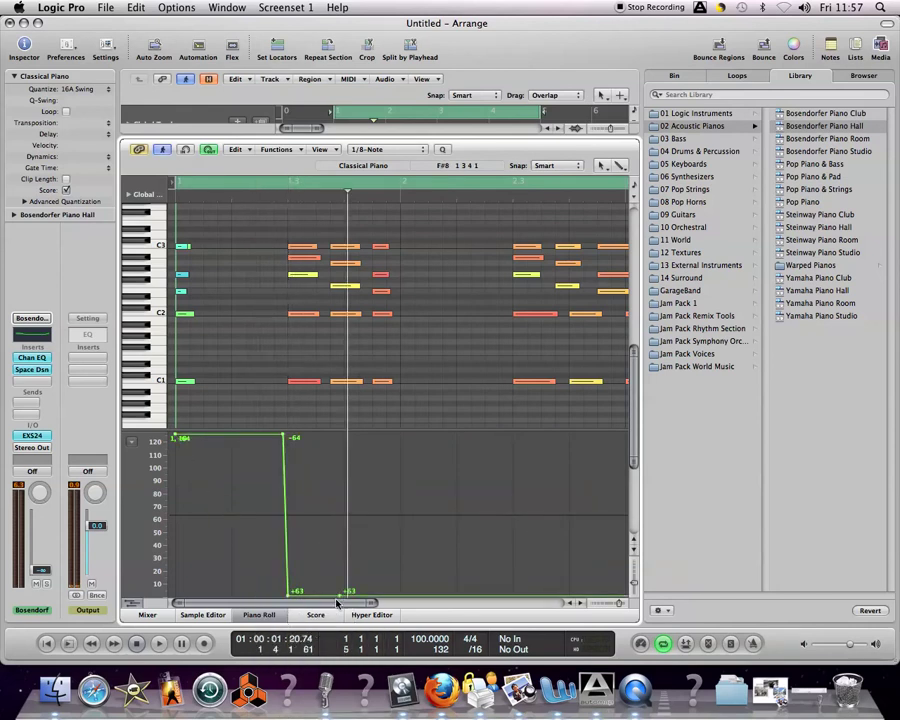
key(space)
Add a pan point at +4, reset the piano channel volume to 0 dB, and replay.
drag(340, 598, 338, 516)
key(space)
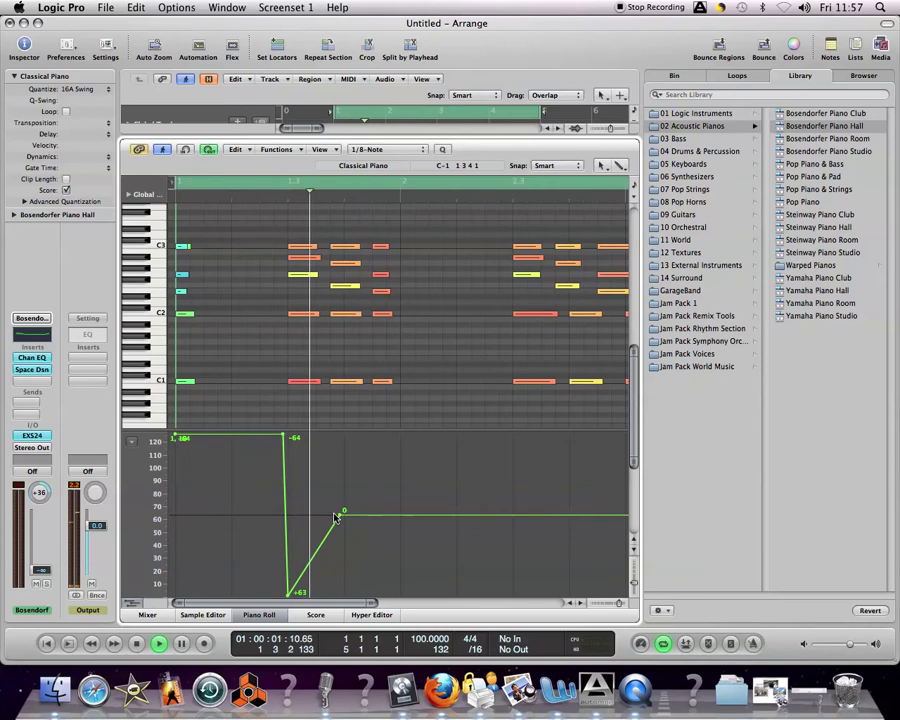
key(space)
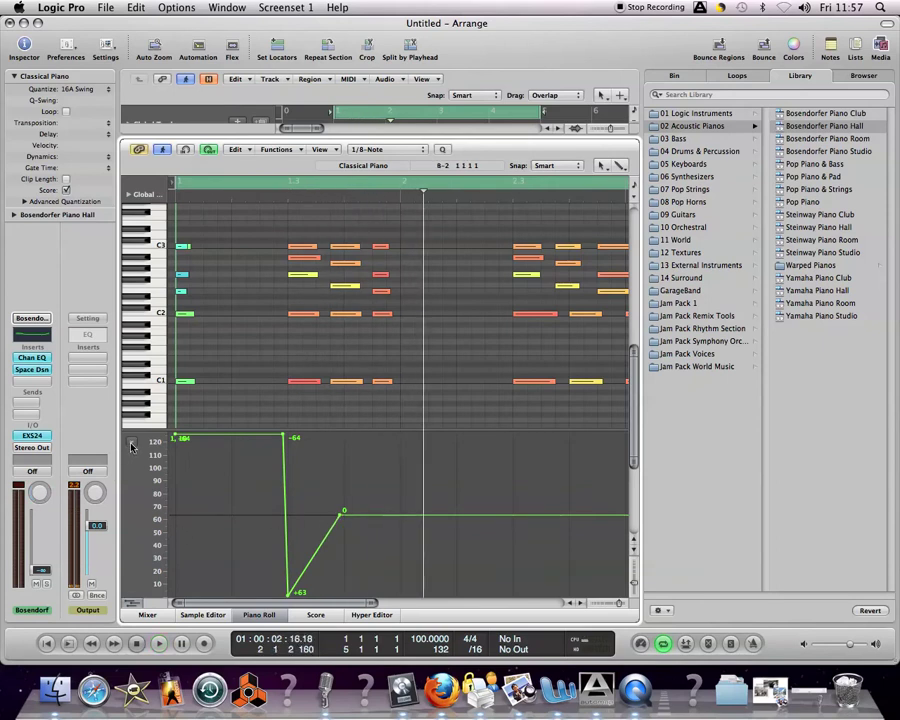
alt+click(43, 570)
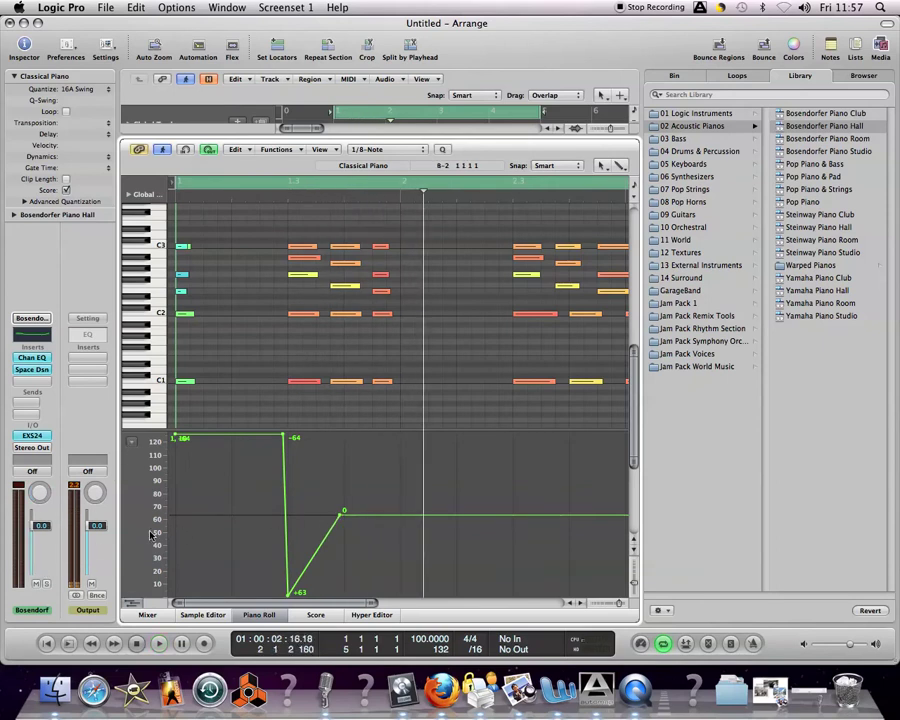
key(space)
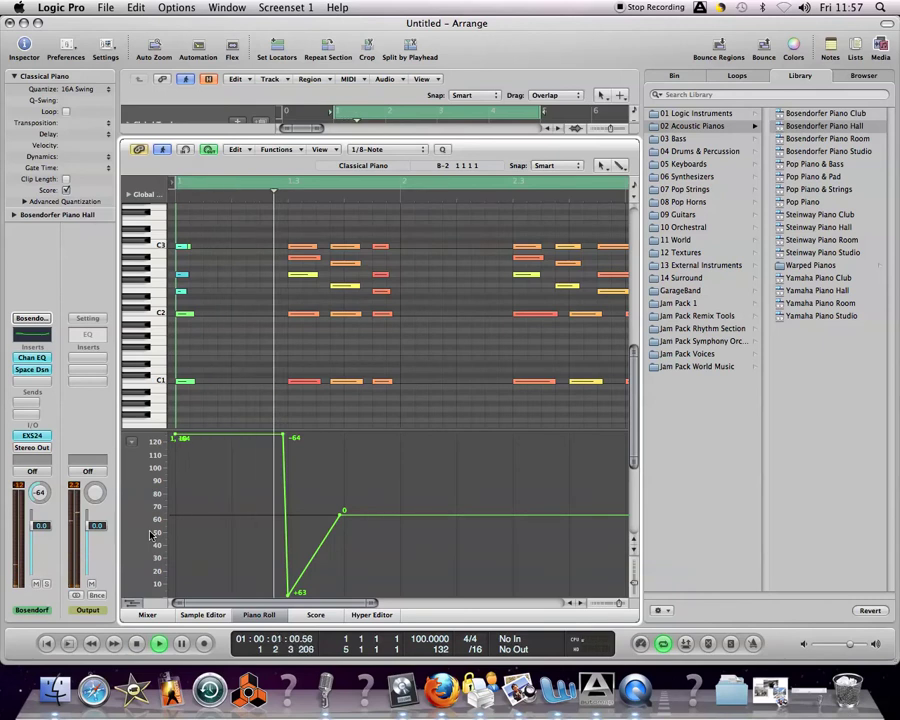
key(Return)
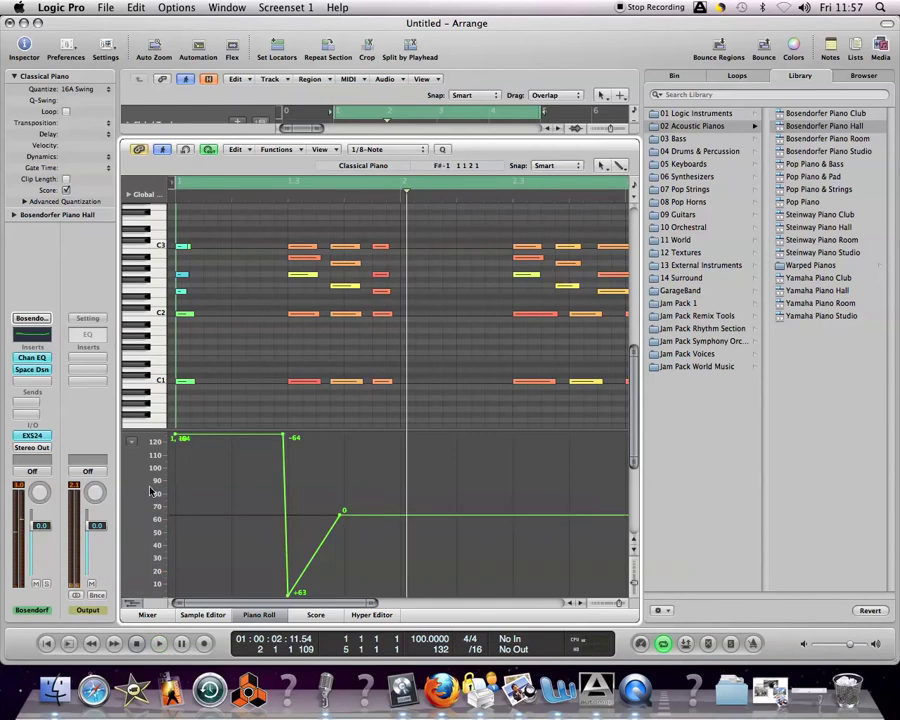
click(131, 446)
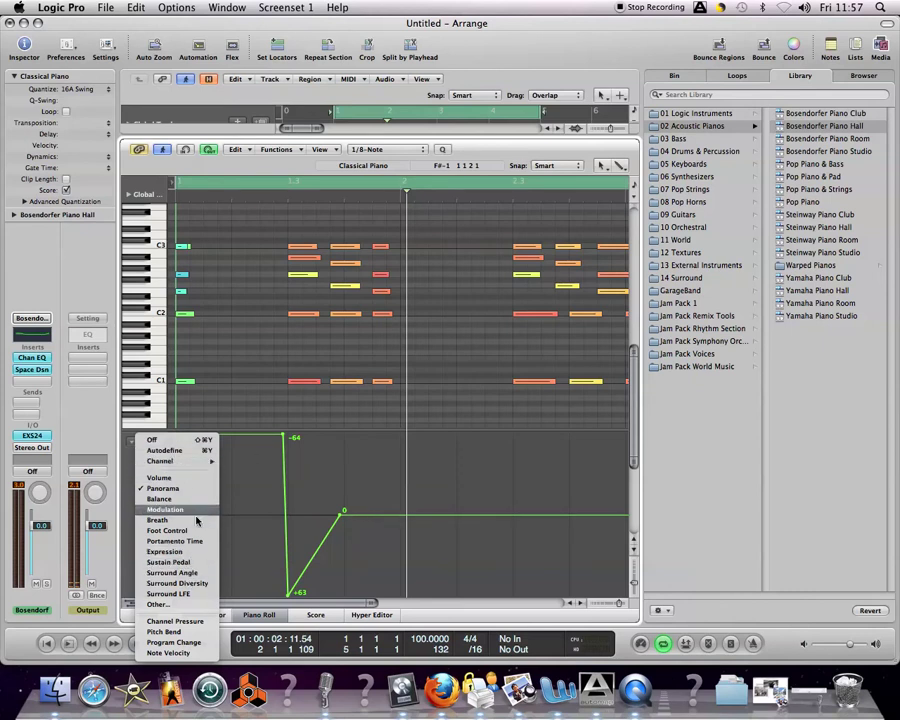
Show Sustain Pedal, deselect the notes, and draw the pedal down at 127, then released to 0.
click(193, 565)
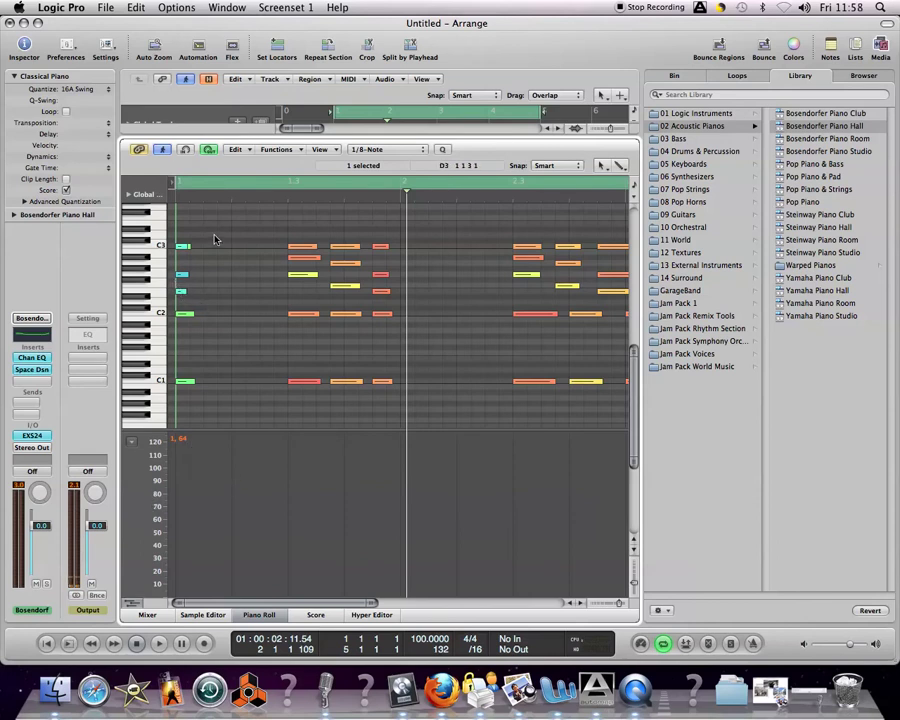
drag(215, 235, 208, 356)
key(Return)
key(space)
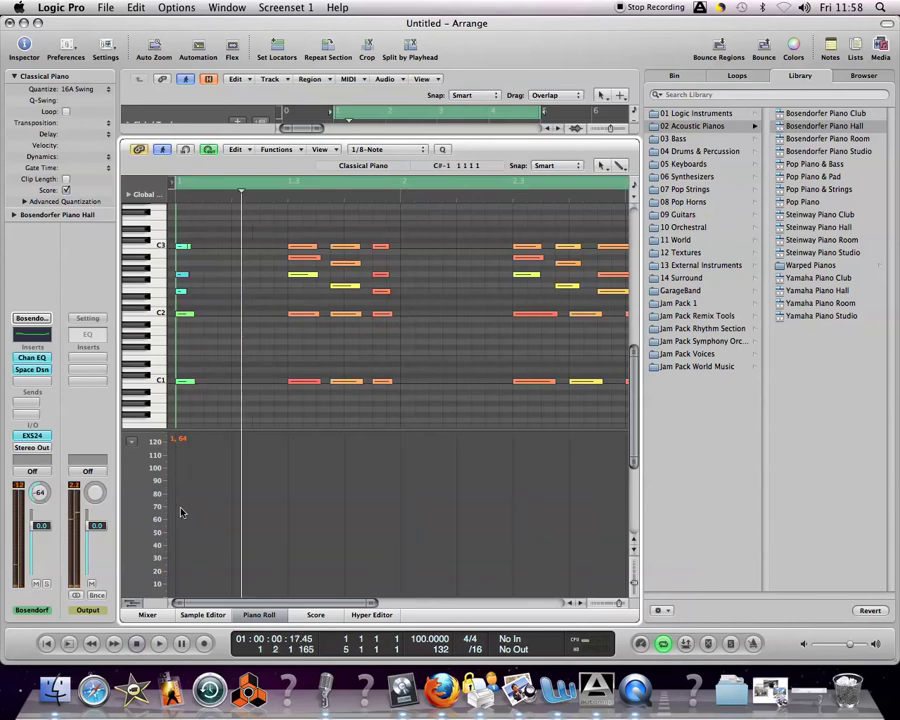
drag(174, 485, 176, 439)
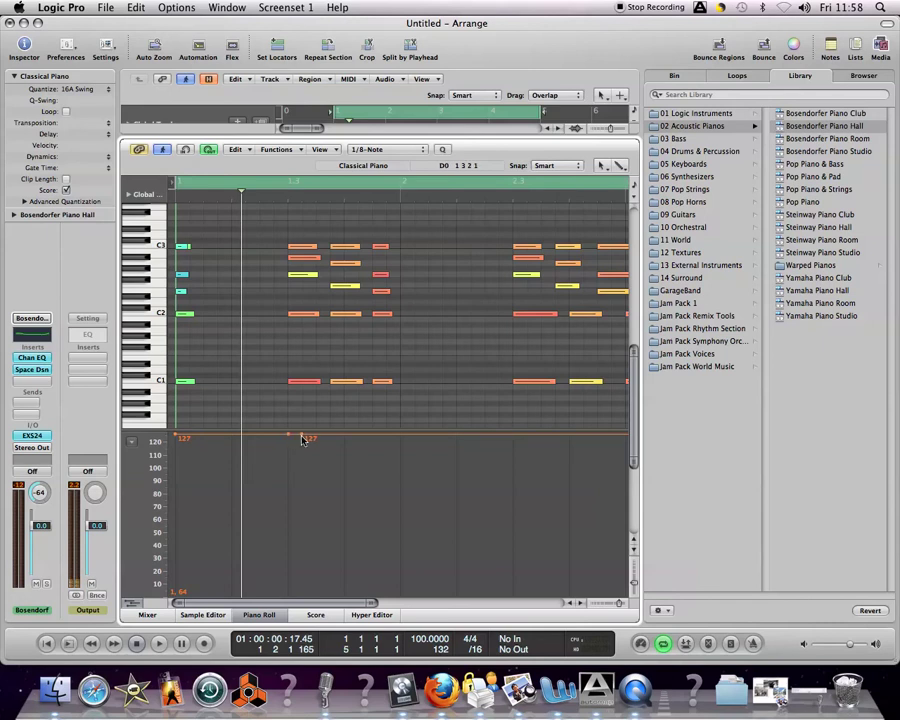
mouse_move(303, 438)
mouse_down()
mouse_move(301, 590)
mouse_move(276, 592)
mouse_move(288, 592)
mouse_up()
Press the sustain pedal again at 127 and release it to 0, playing back to check.
key(Return)
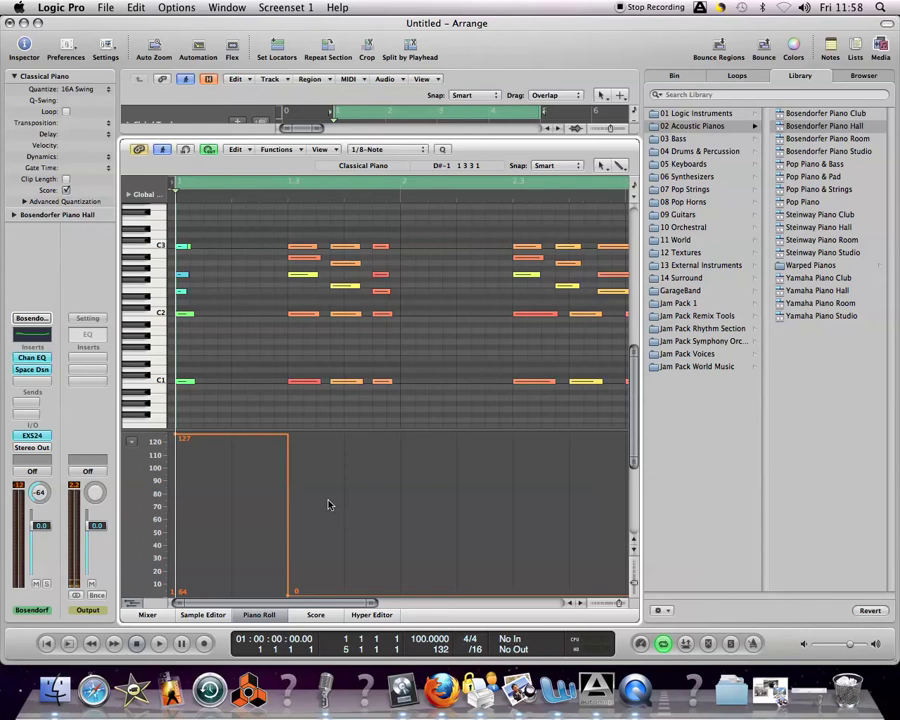
key(space)
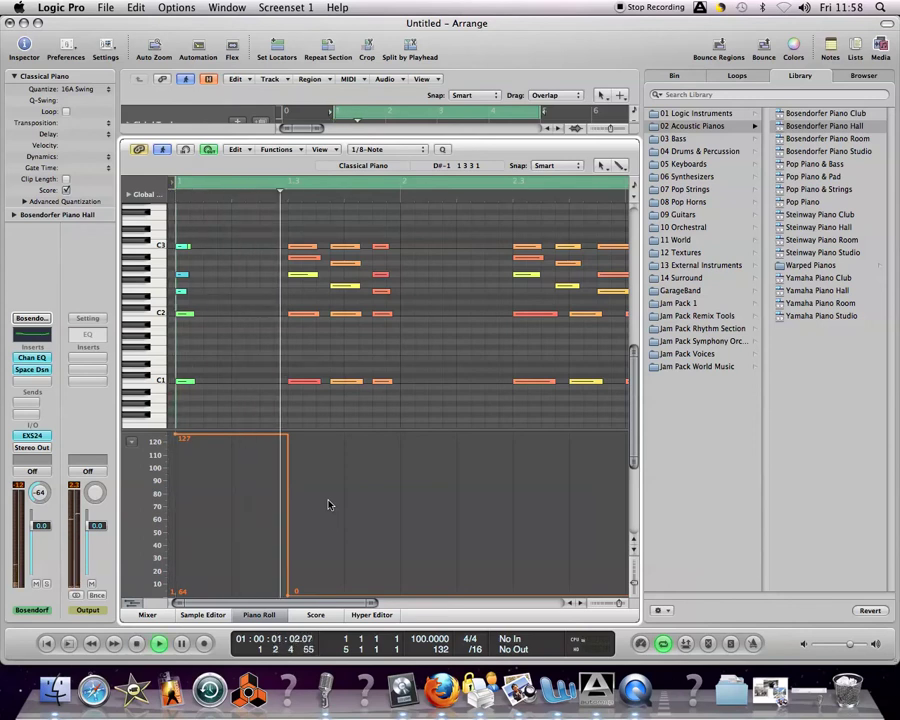
key(space)
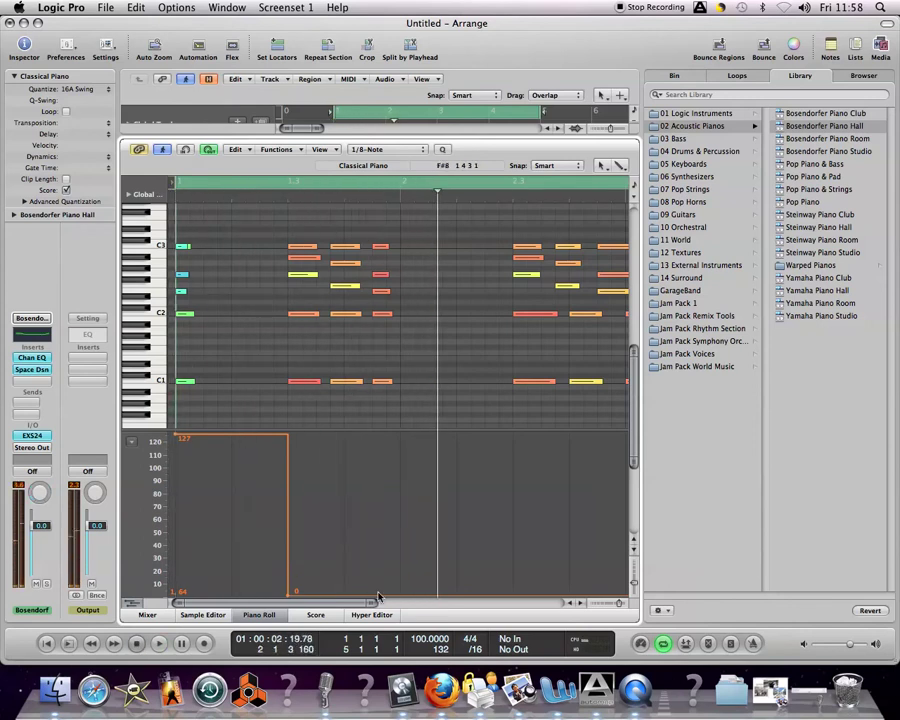
mouse_move(373, 598)
mouse_down()
mouse_move(376, 428)
mouse_move(394, 416)
mouse_up()
key(space)
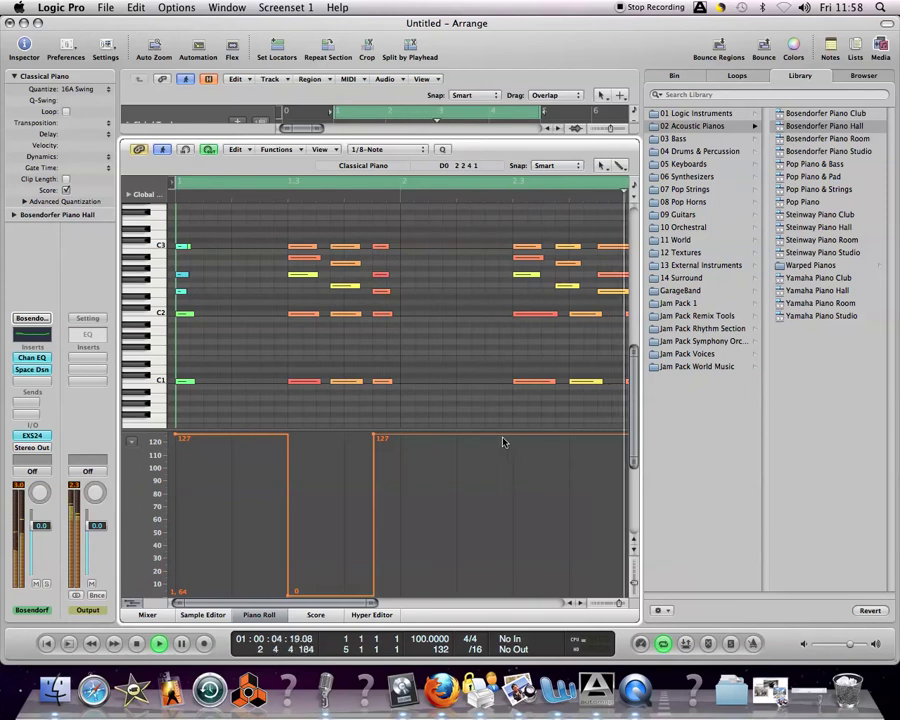
key(space)
scroll(405, 597, left, 10)
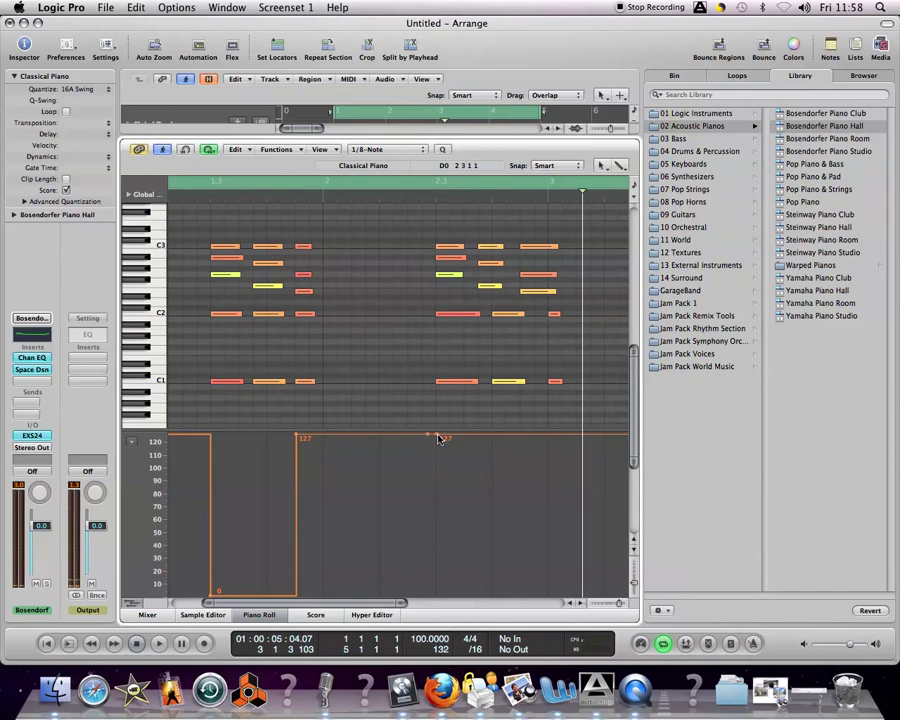
drag(436, 440, 436, 590)
key(Return)
key(space)
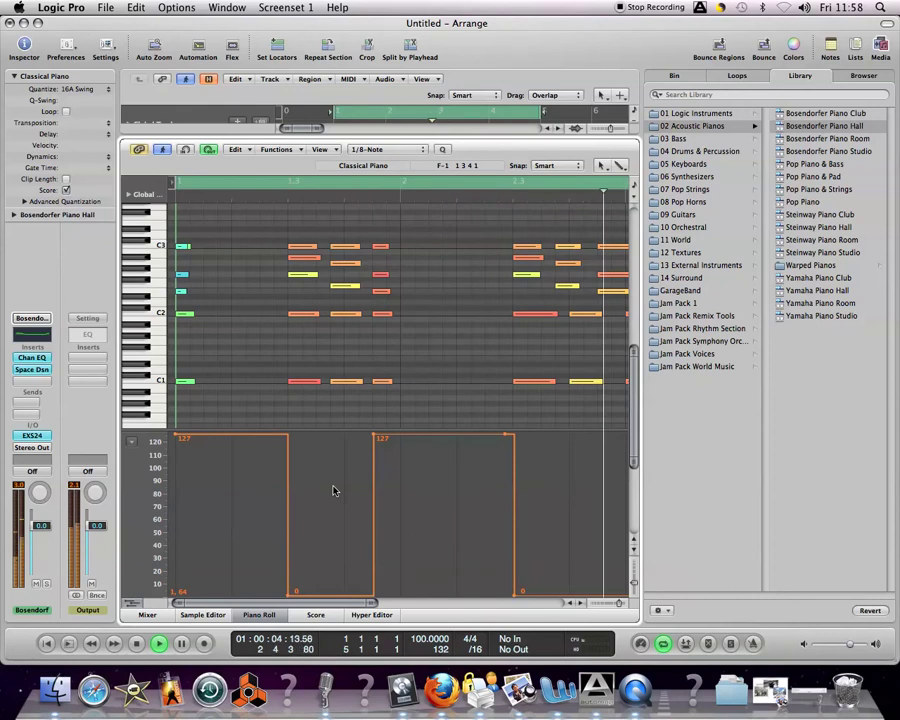
key(space)
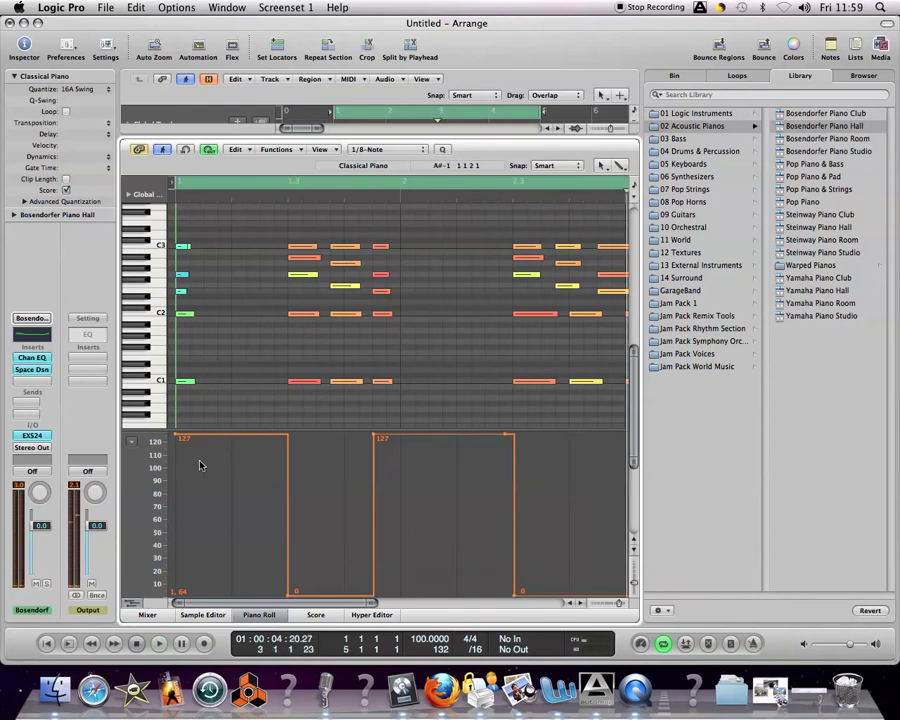
click(130, 443)
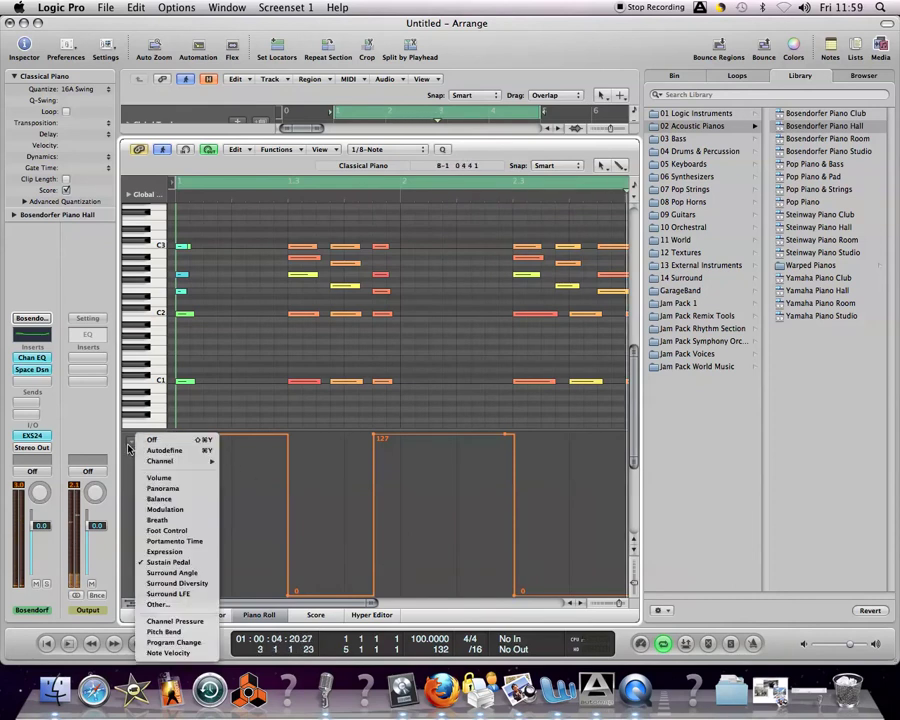
Show Pitch Bend in the lane and draw a bend diving from 63 to -63, then play it.
click(170, 631)
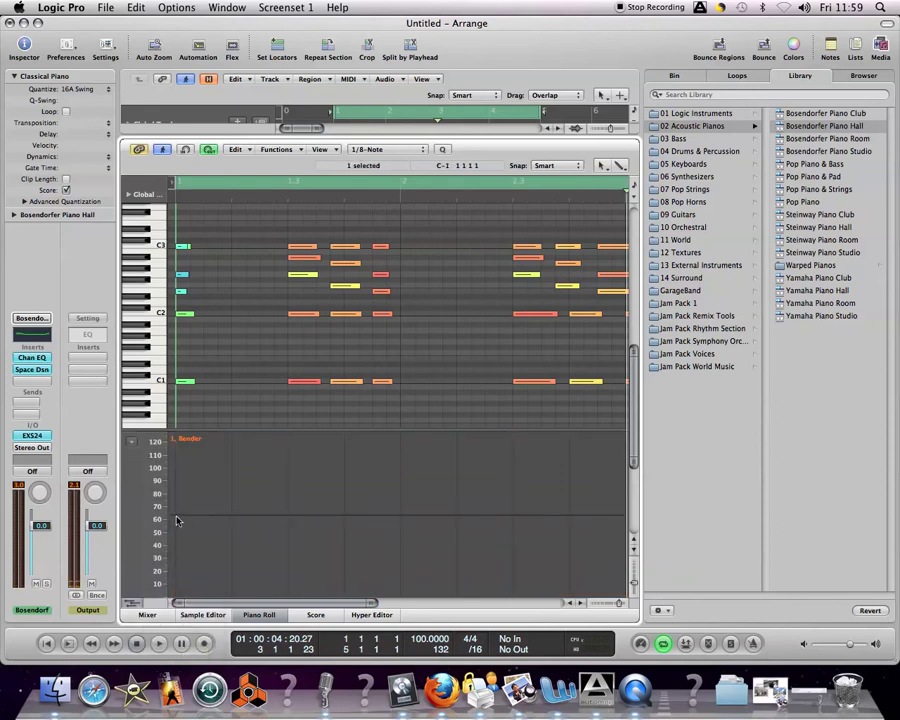
drag(178, 514, 180, 433)
mouse_move(287, 438)
mouse_down()
mouse_move(297, 502)
mouse_move(288, 592)
mouse_up()
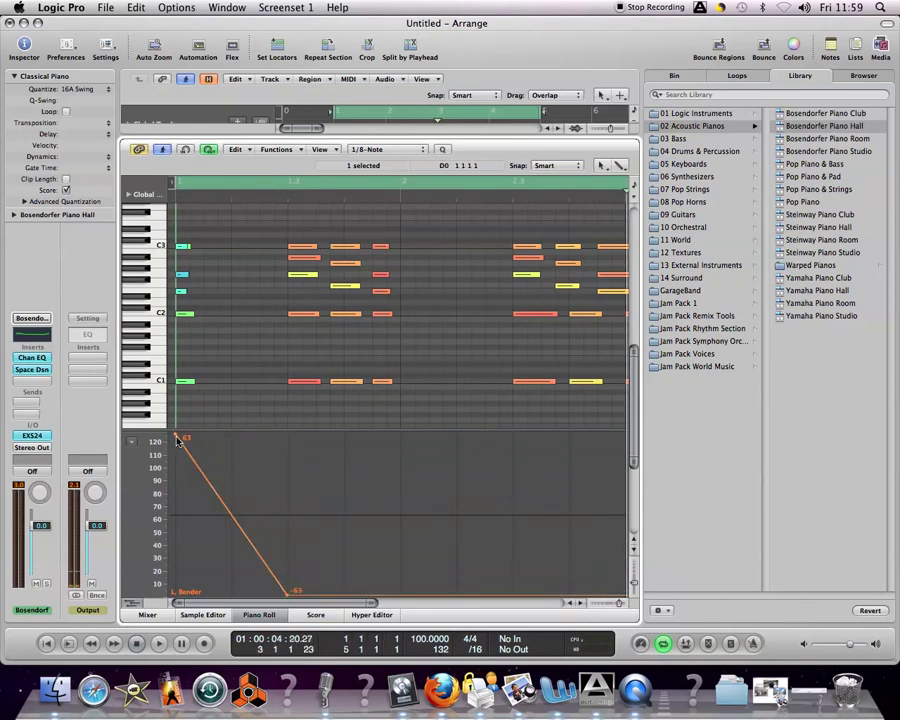
key(Return)
key(space)
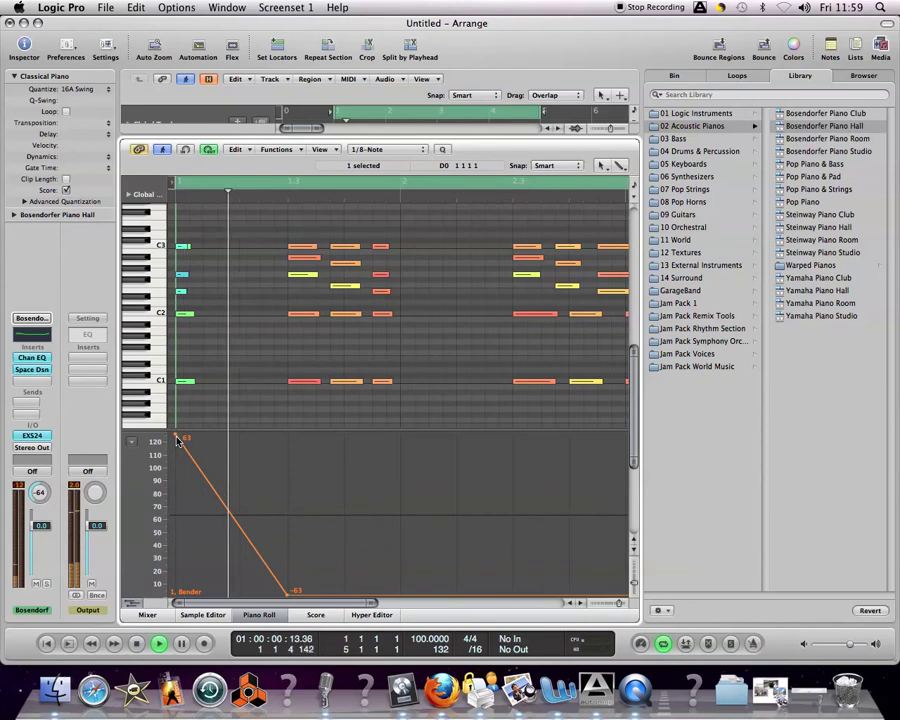
key(space)
Add bend points rising to 62 and falling to -64, then replay from the start.
click(305, 579)
mouse_move(305, 579)
mouse_down()
mouse_move(300, 424)
mouse_move(370, 590)
mouse_up()
key(Return)
key(space)
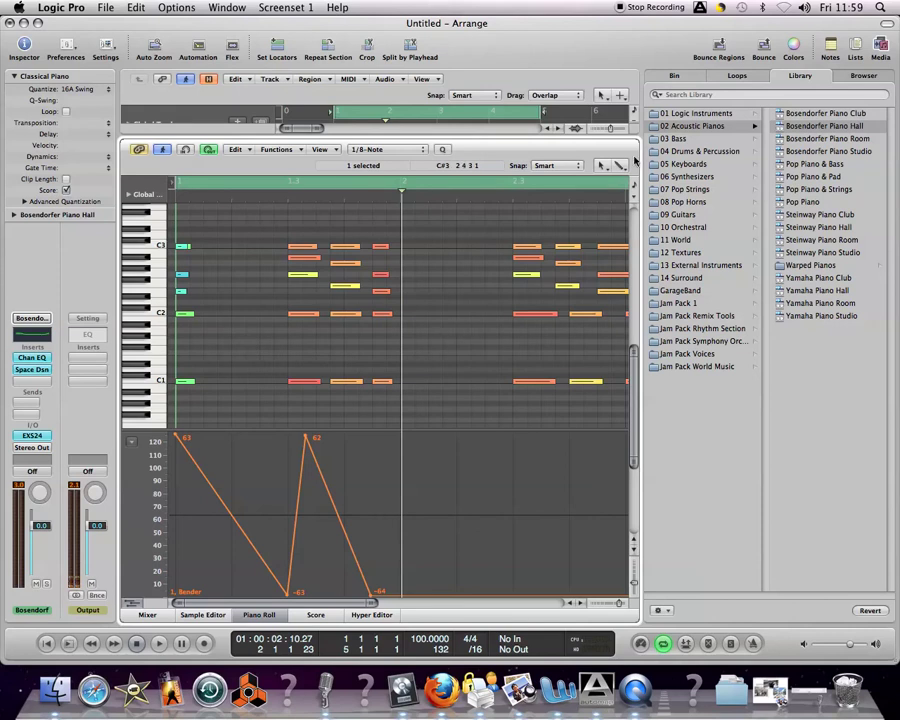
Load the Analog Lead patch from 06 Synthesizers > 01 Synth Leads in the Library.
click(686, 176)
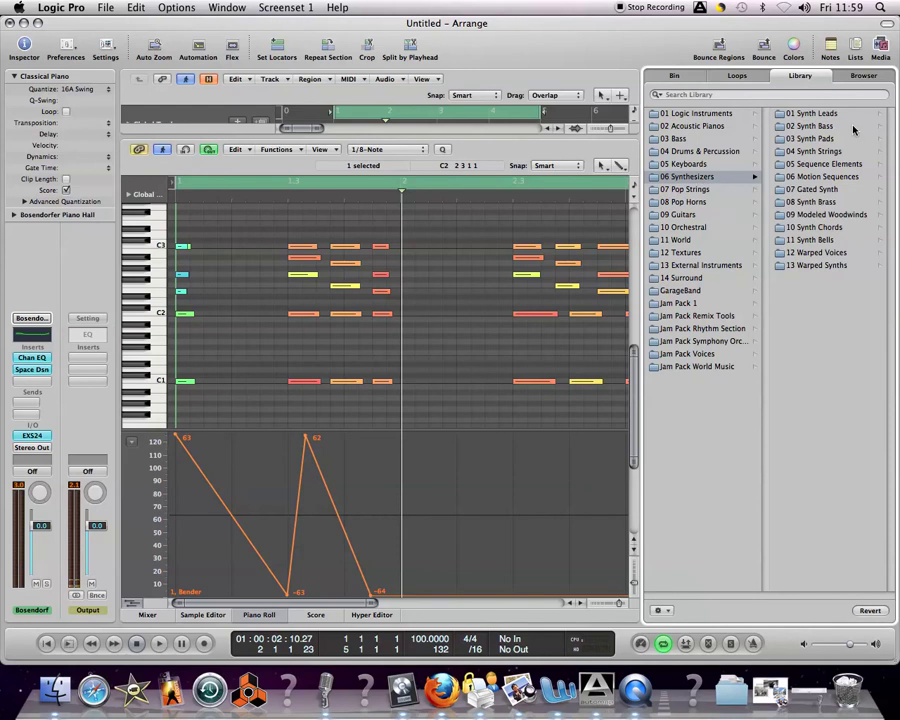
click(858, 114)
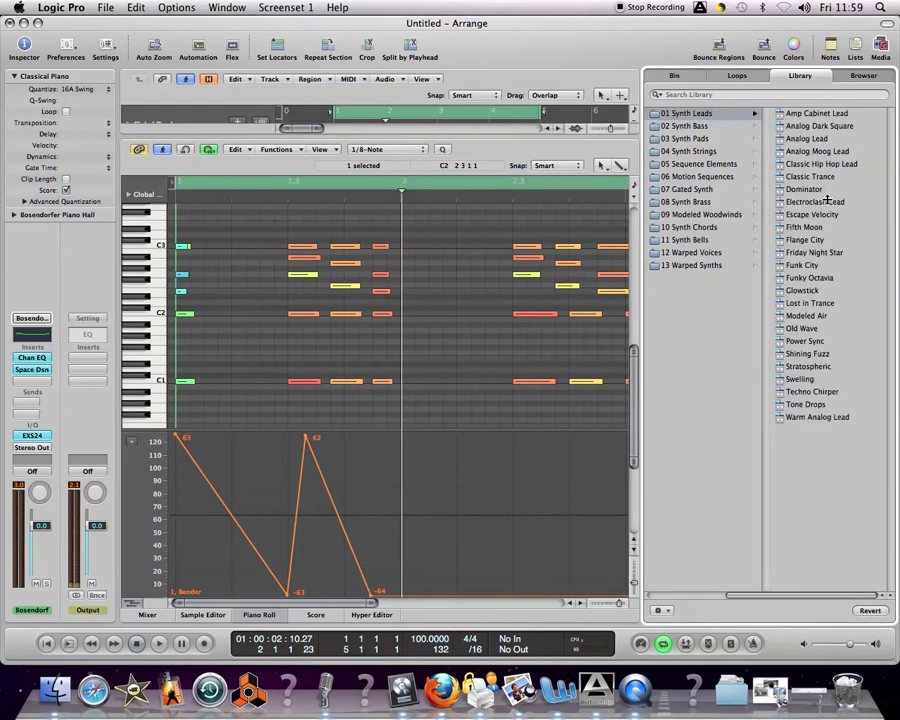
click(806, 138)
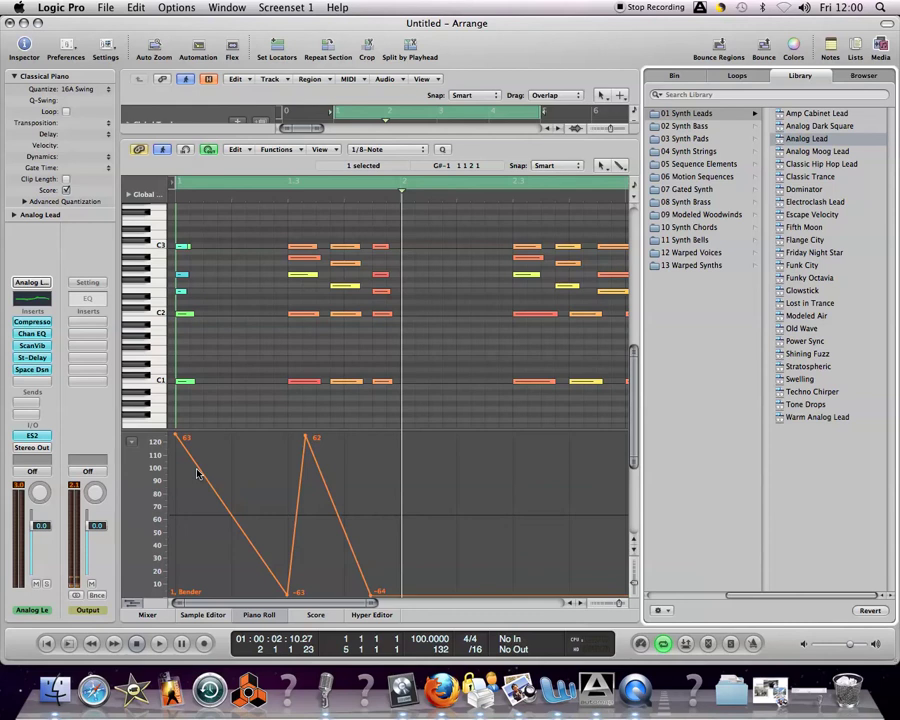
Hold the pitch bend at 63 after the rise and ease the final segment down to 12.
key(space)
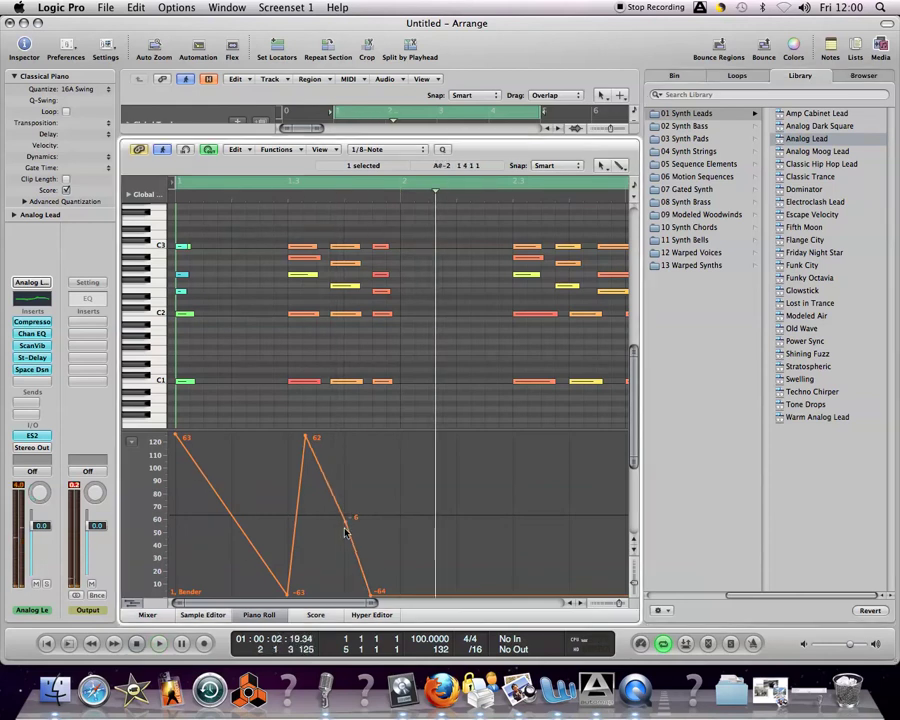
drag(347, 530, 404, 438)
key(space)
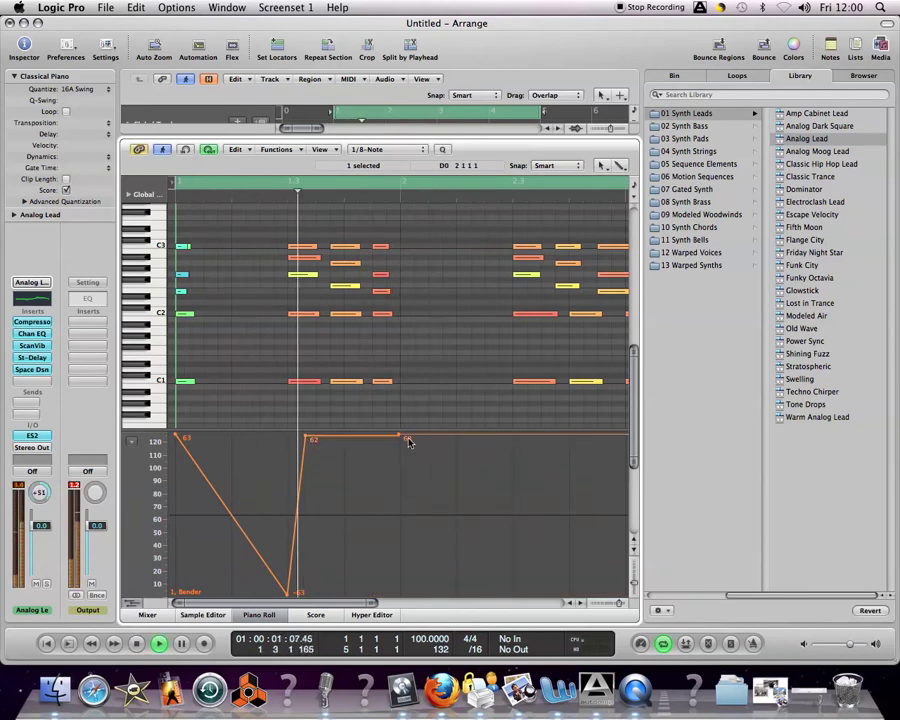
click(503, 437)
drag(536, 437, 559, 500)
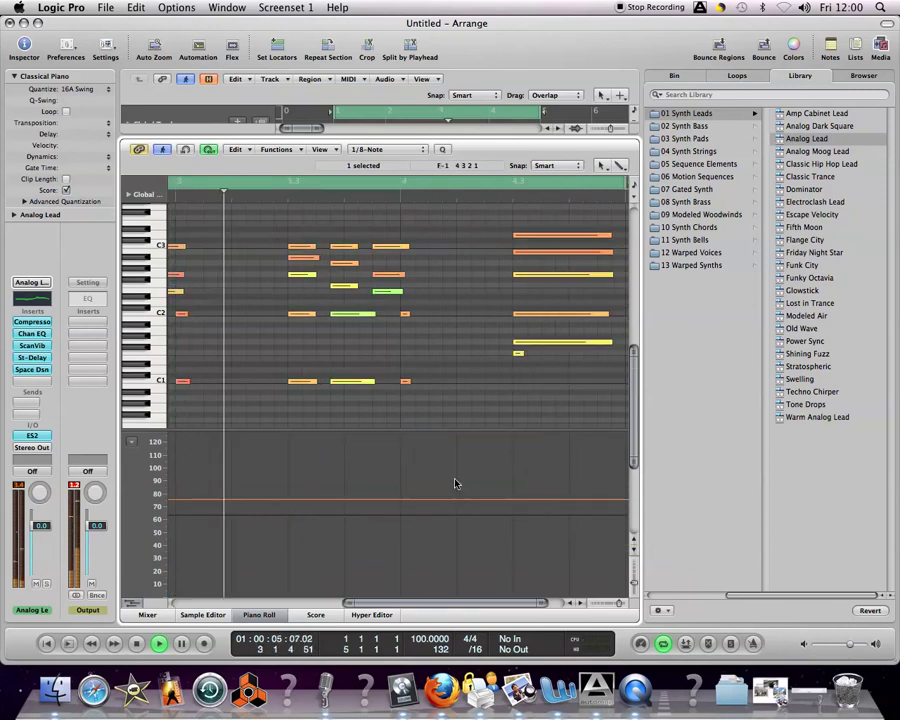
key(space)
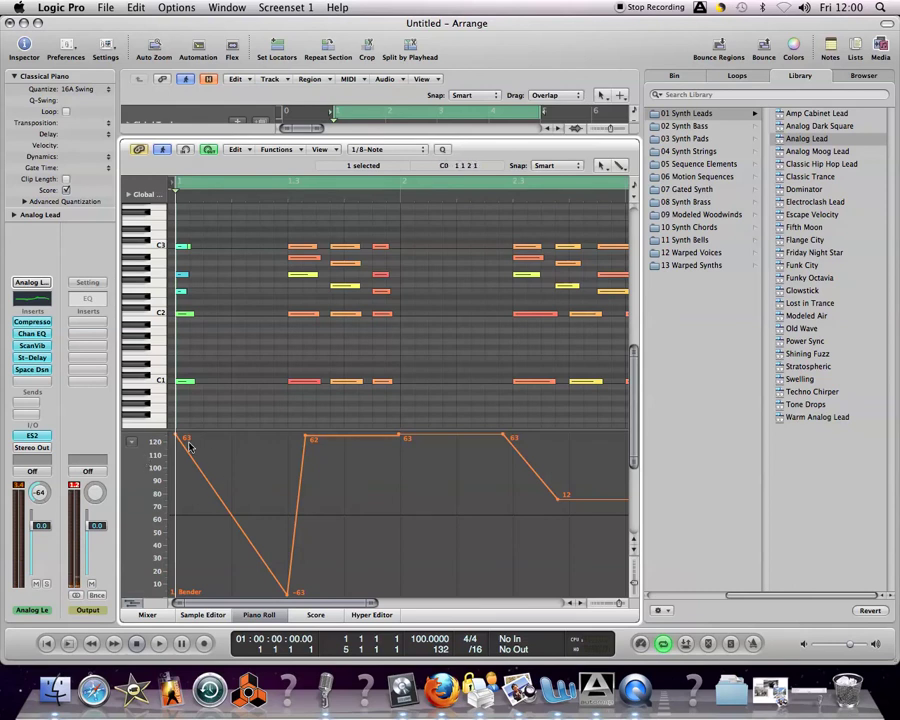
Keep the controller lane set to Pitch Bend.
click(131, 442)
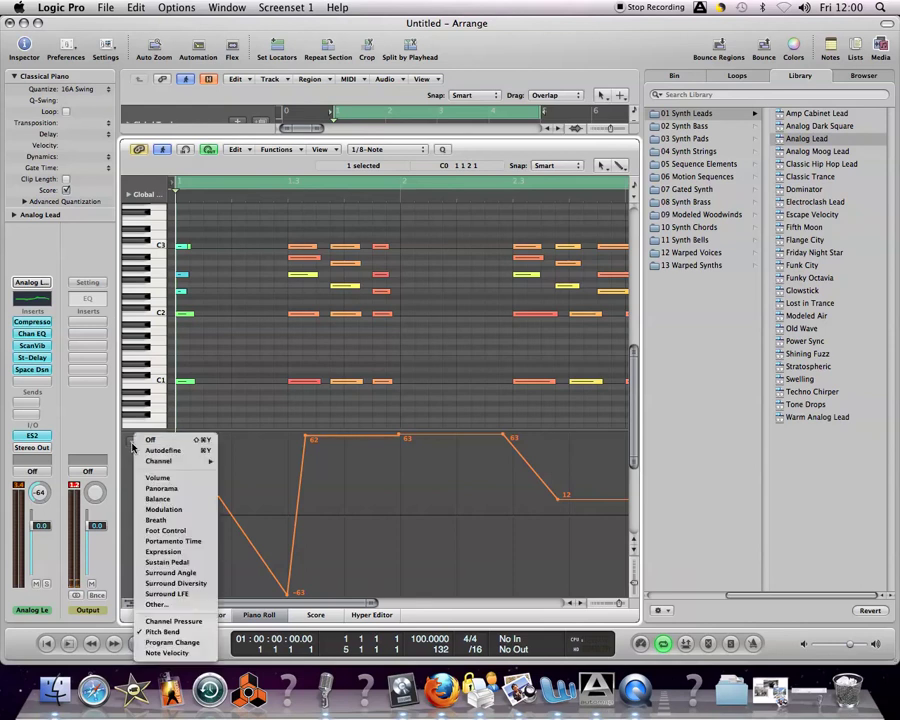
mouse_move(187, 461)
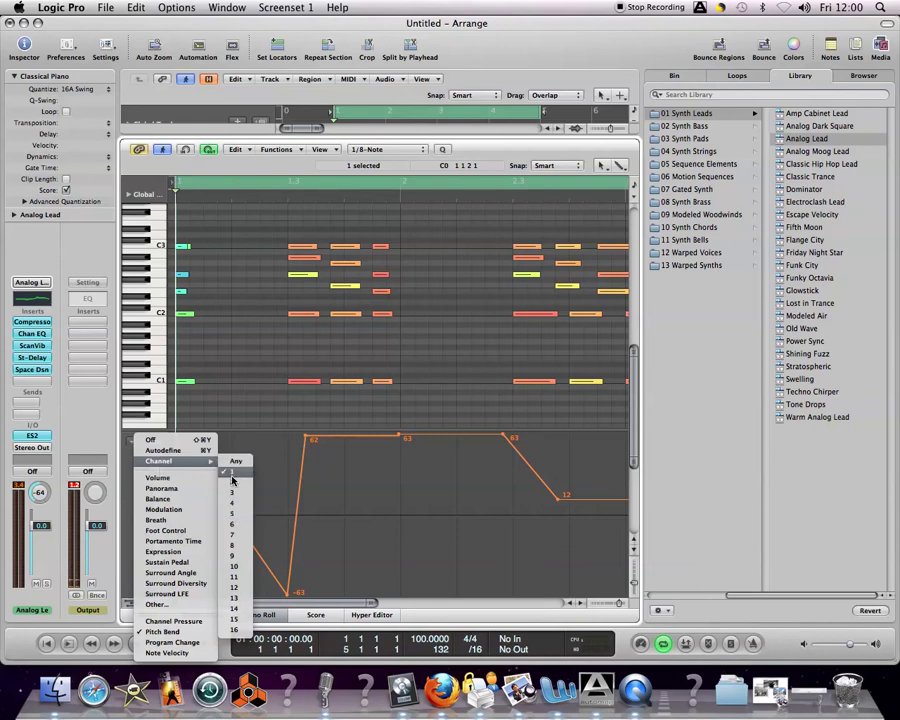
click(126, 498)
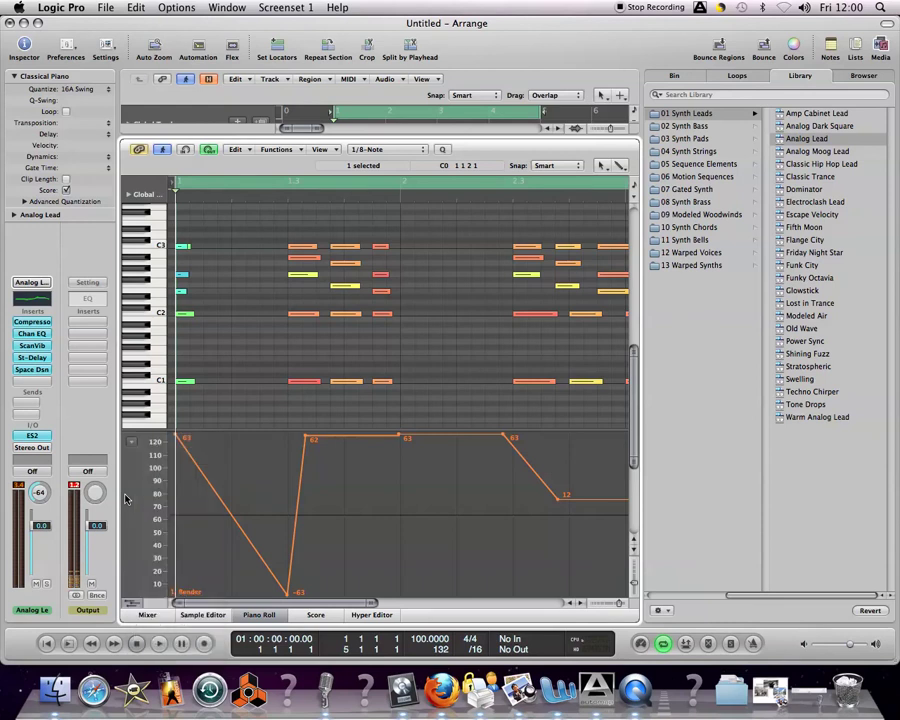
Delete bend nodes at -63, 62 and 63, pull the curve to about 13, and add nodes near 41.
click(178, 438)
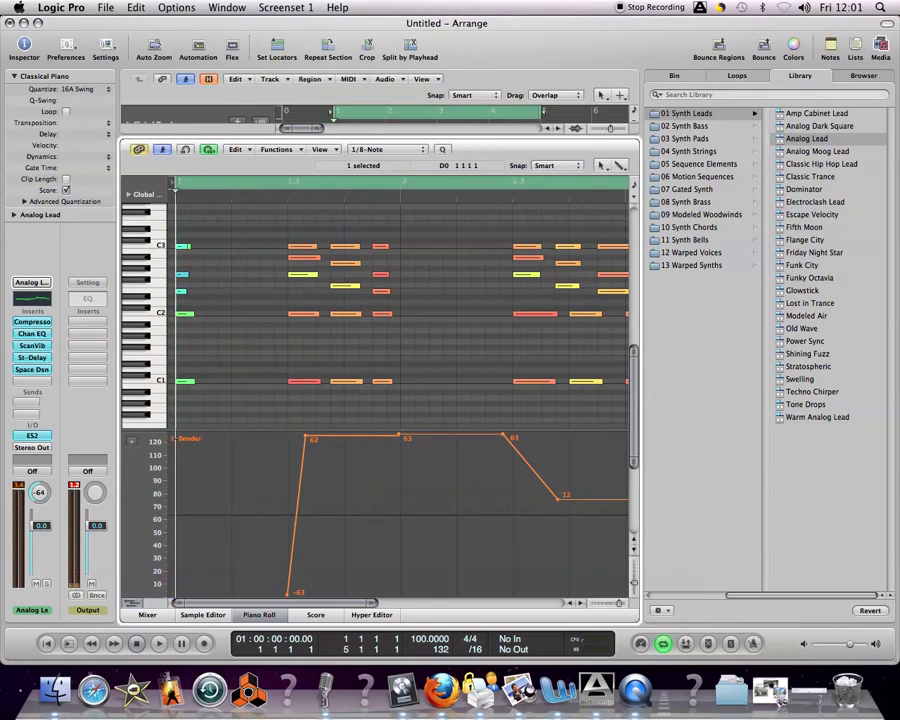
click(289, 594)
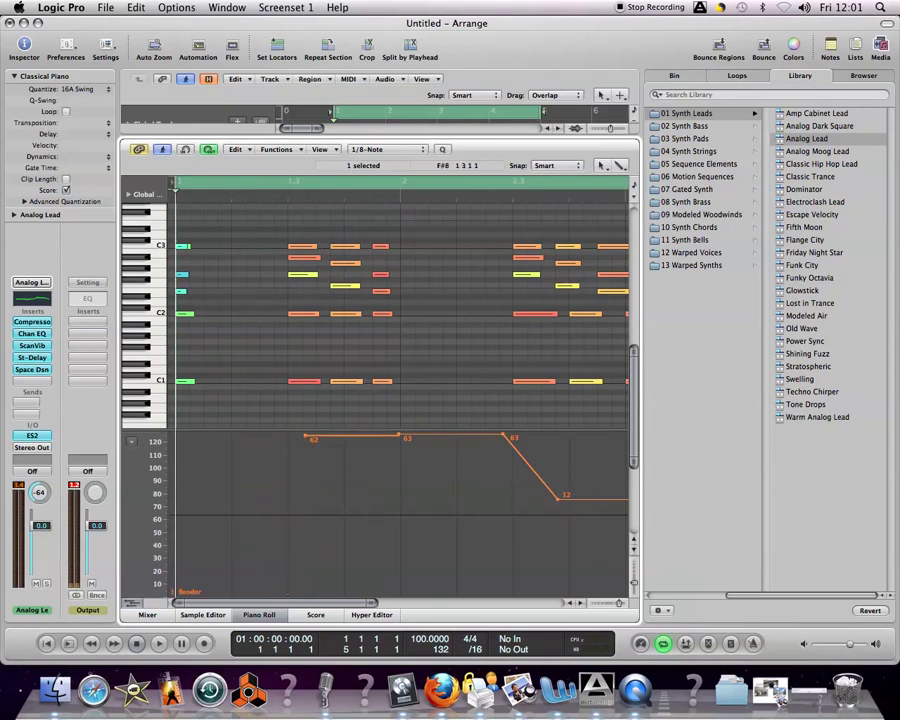
click(305, 438)
click(398, 437)
drag(505, 438, 216, 492)
click(247, 460)
click(202, 447)
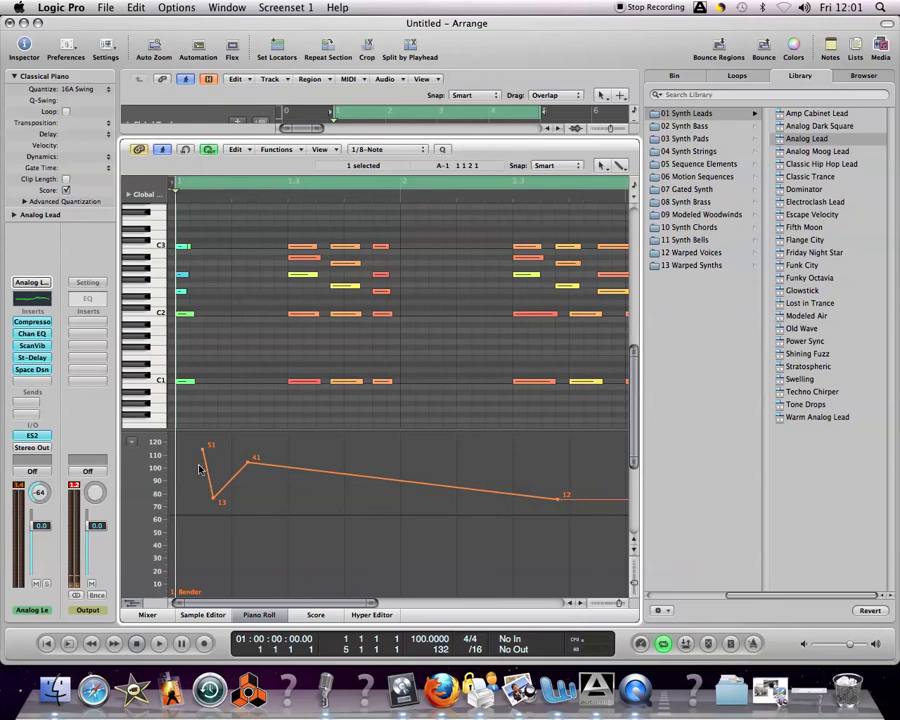
Switch to the Eraser Tool and erase the pitch bend nodes on the lane's left side.
right_click(195, 487)
key(Escape)
key(Escape)
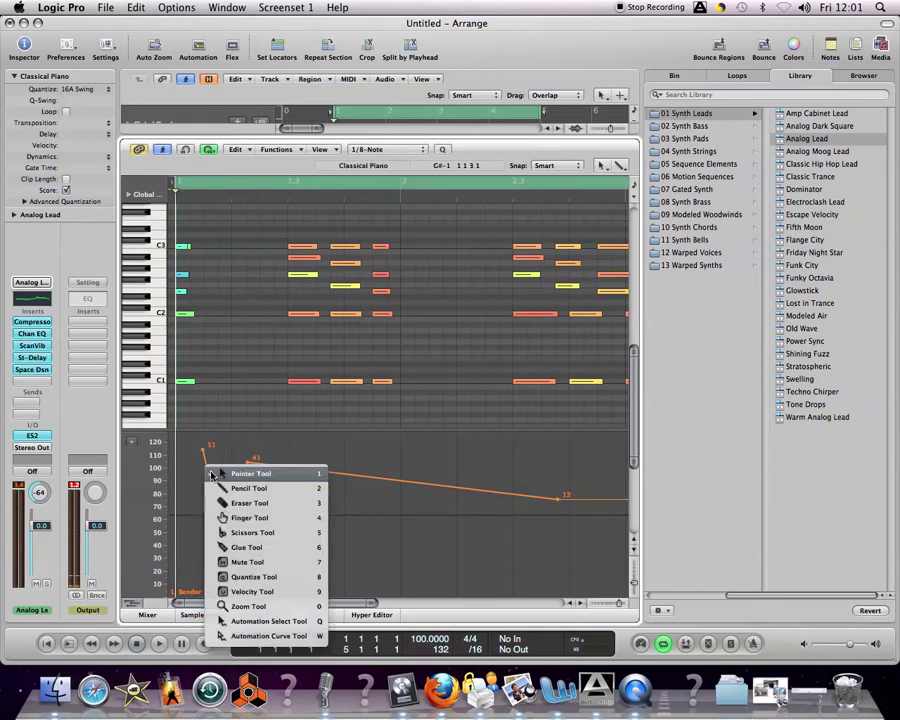
click(212, 502)
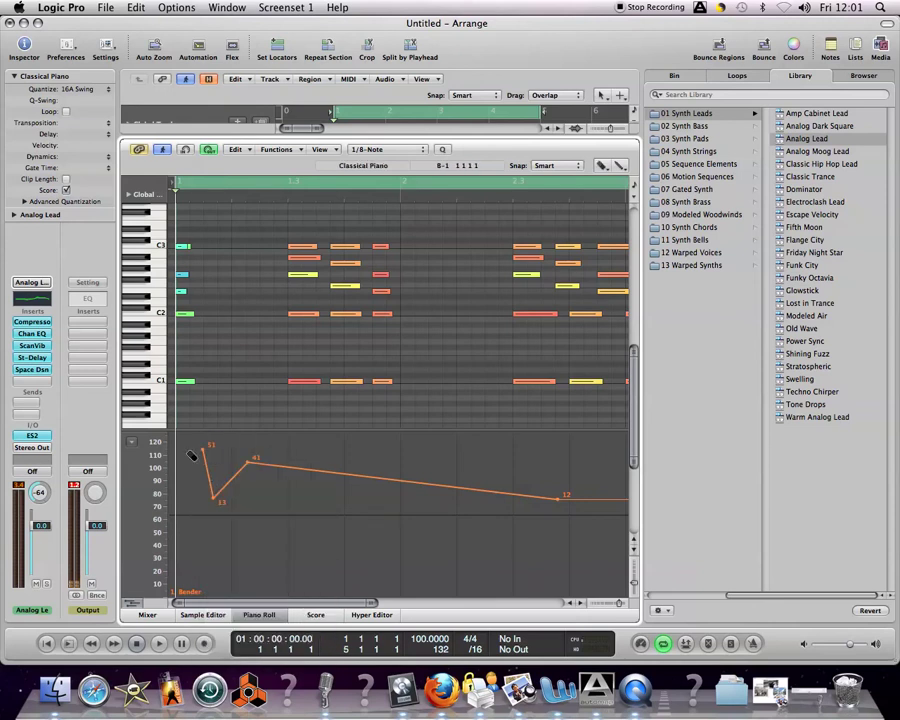
mouse_move(209, 446)
mouse_down()
mouse_move(455, 512)
mouse_move(558, 562)
mouse_up()
scroll(422, 597, left, 3)
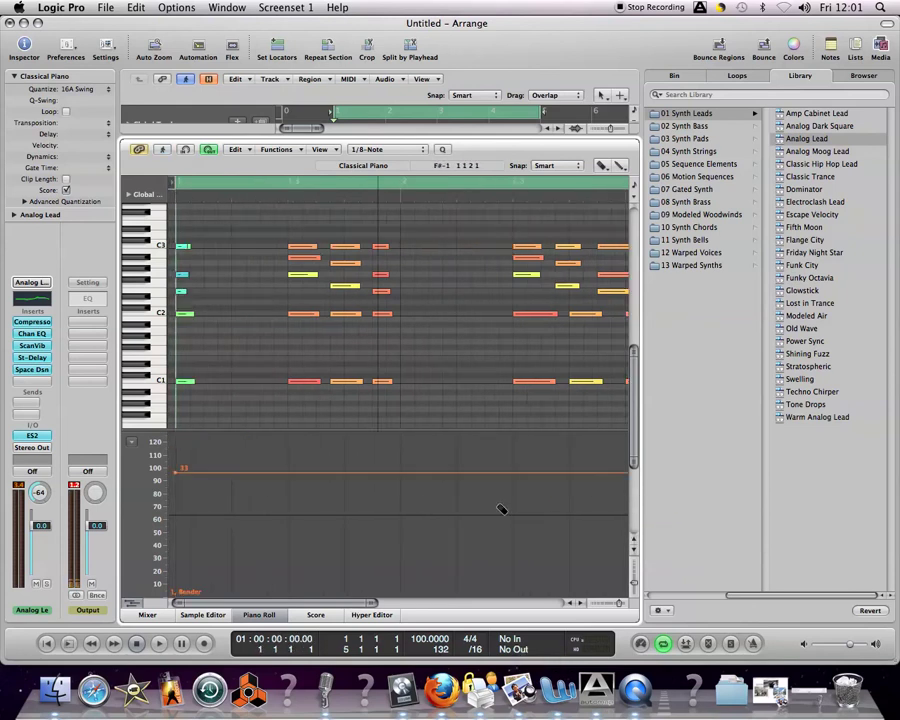
click(185, 470)
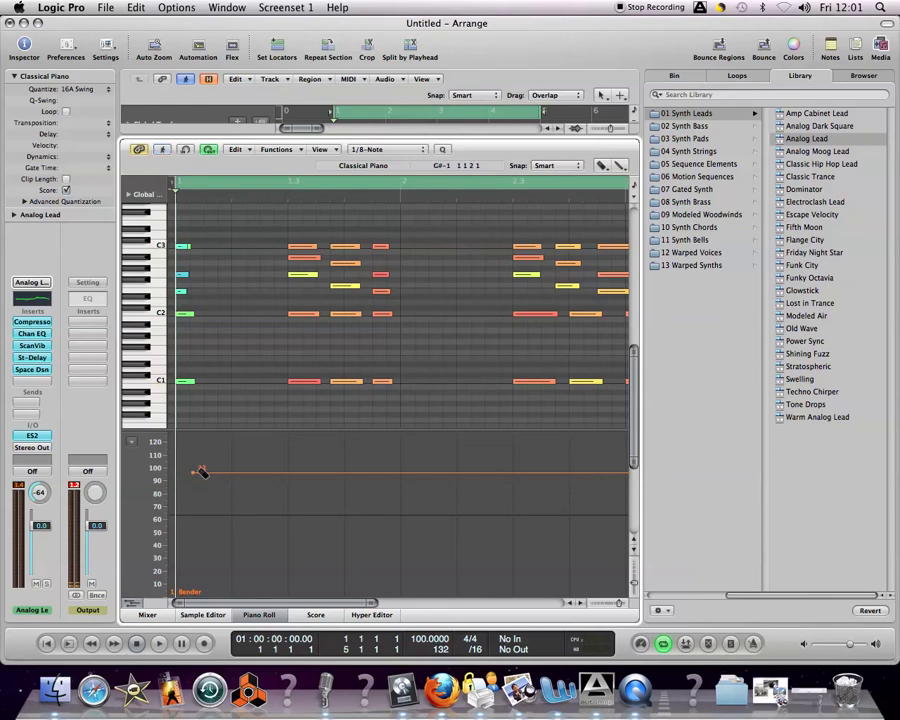
Erase the remaining pitch bend line from the lane.
drag(196, 476, 311, 518)
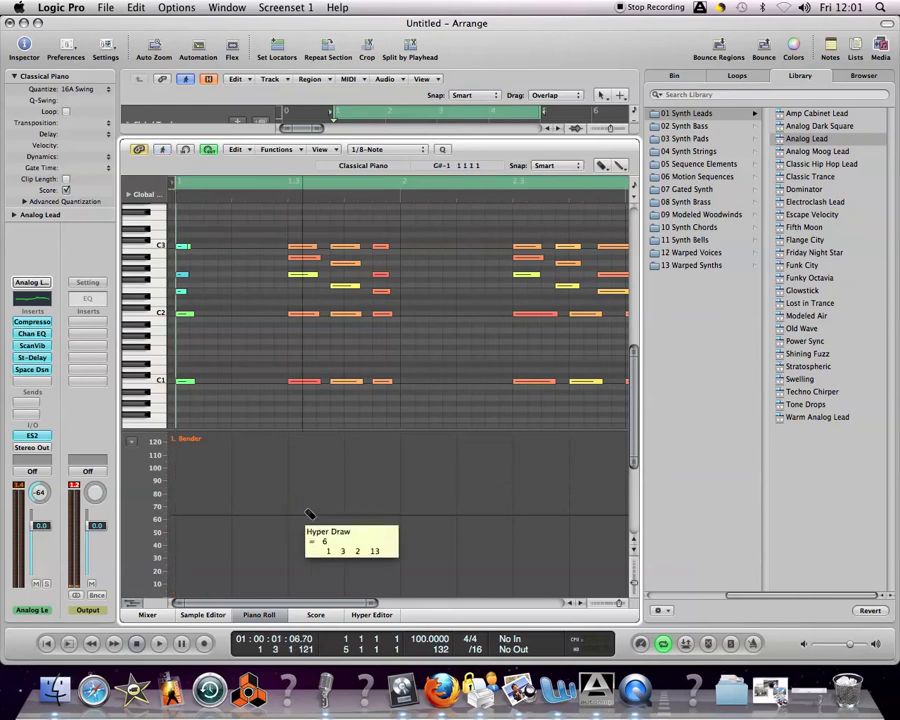
right_click(198, 472)
key(Escape)
key(super+z)
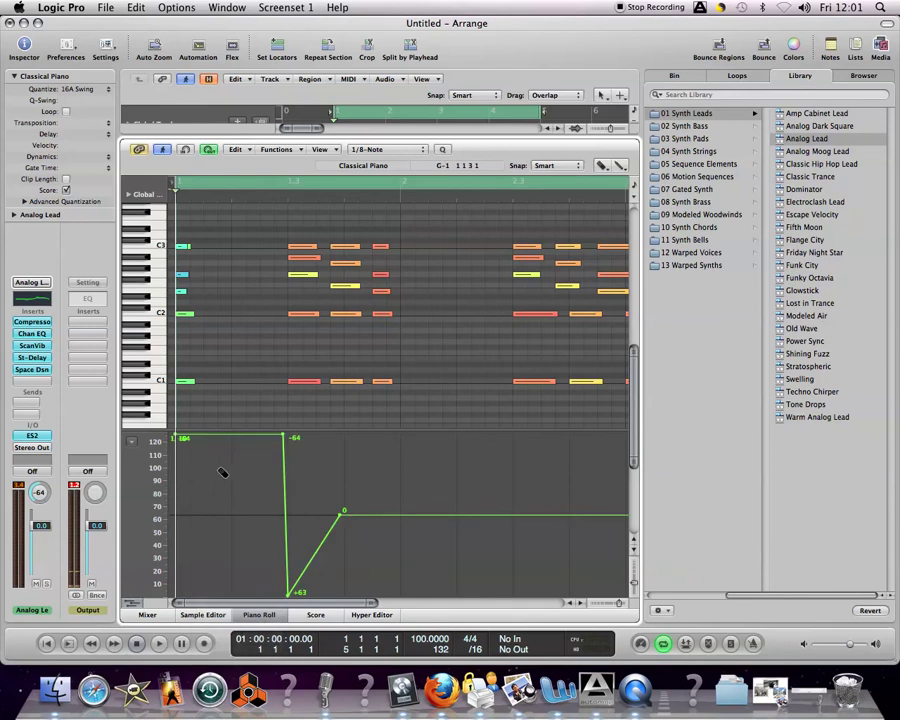
right_click(238, 440)
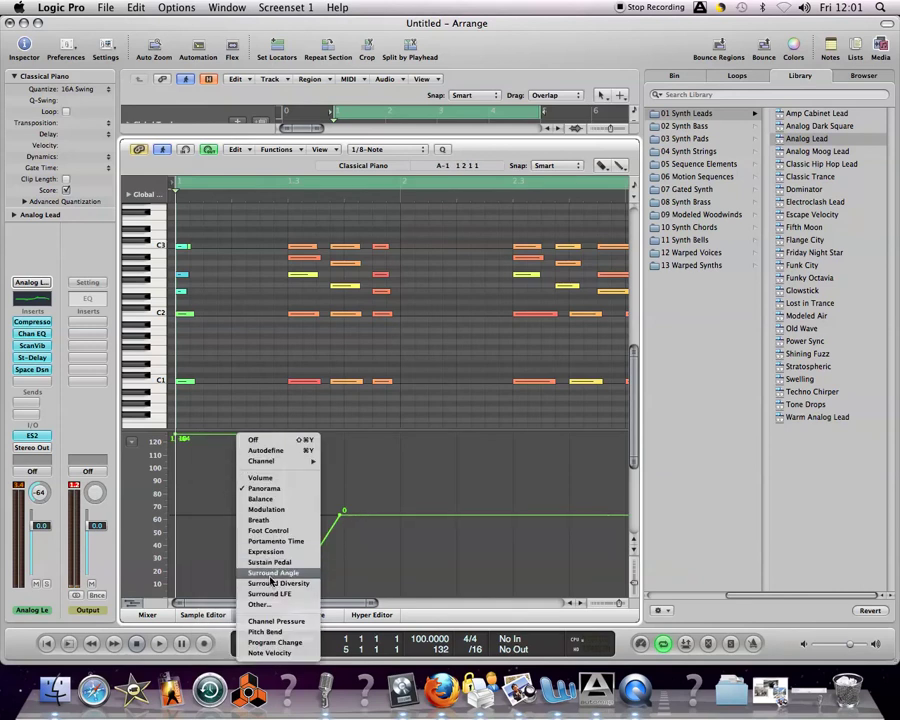
key(Escape)
Show Volume in the controller lane, then switch it back to Pitch Bend.
right_click(219, 475)
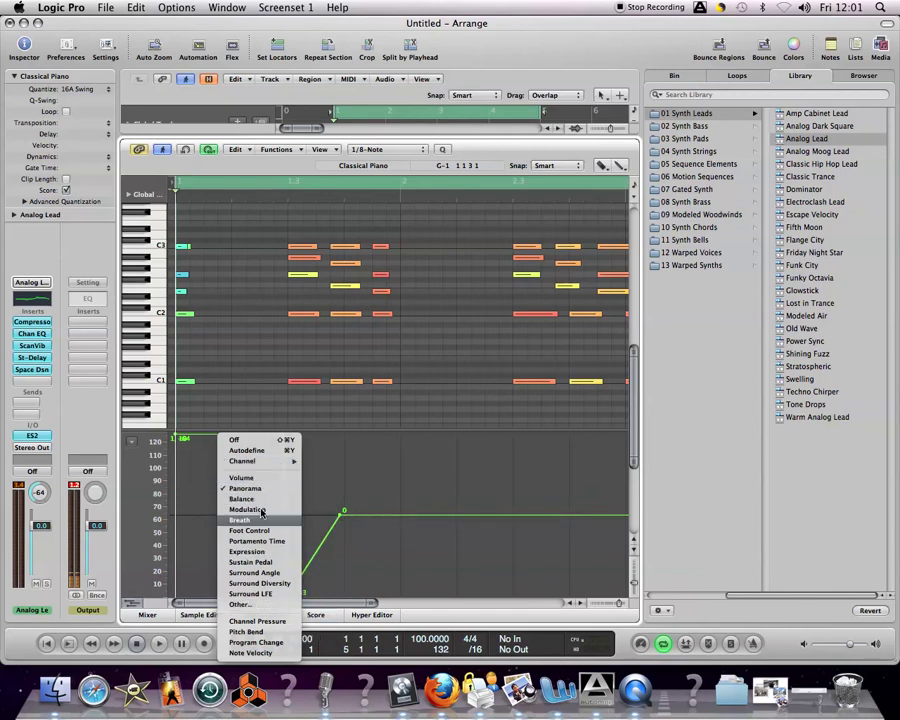
click(242, 477)
right_click(230, 502)
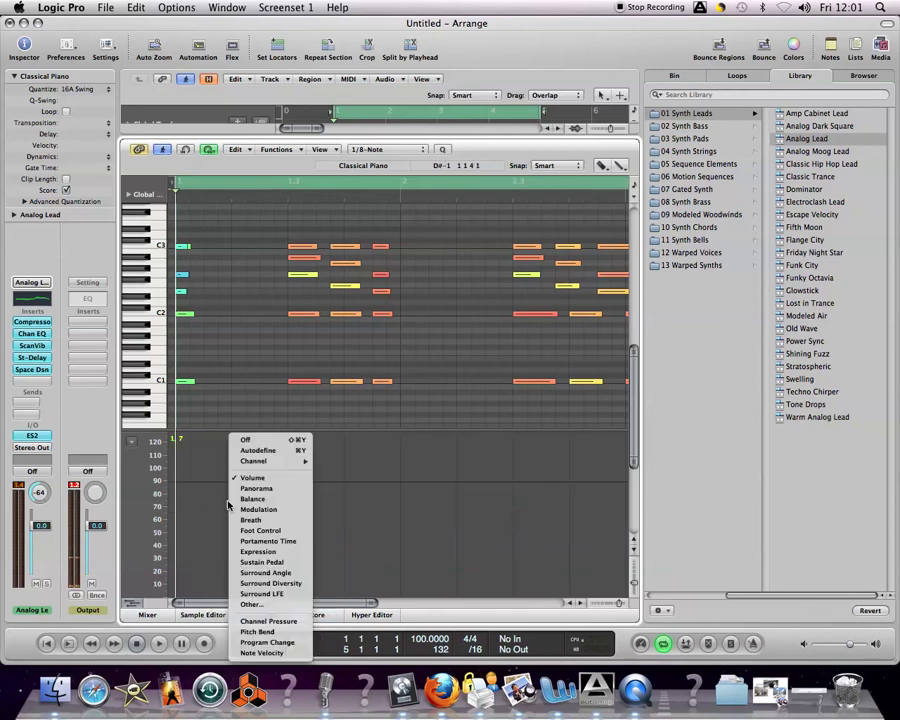
click(258, 632)
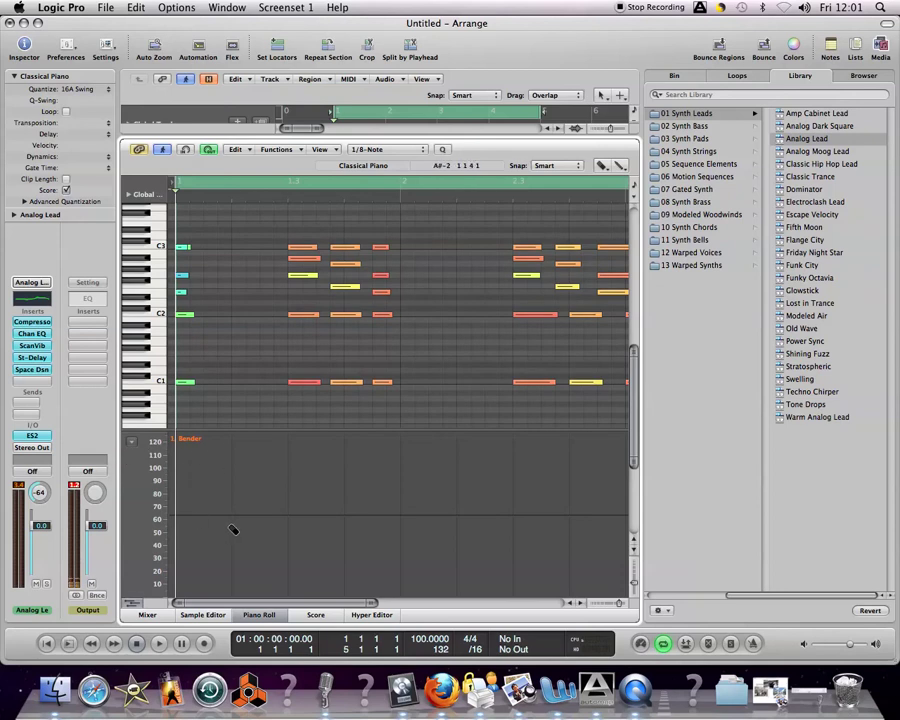
click(131, 447)
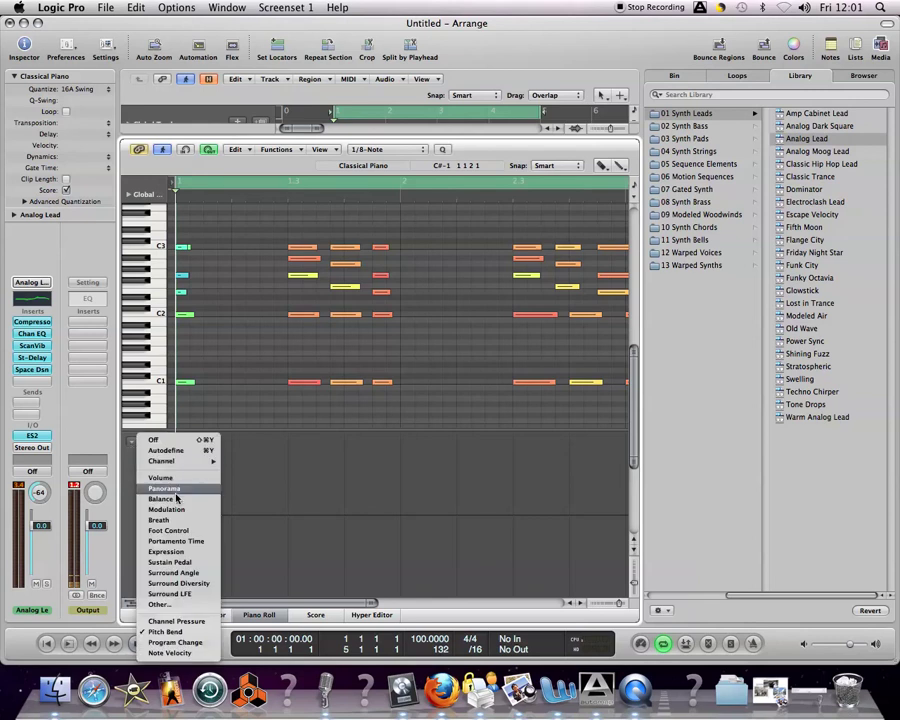
In the enlarged HyperDraw Other… window, select 24 Ctrl 24 and close the window.
click(180, 606)
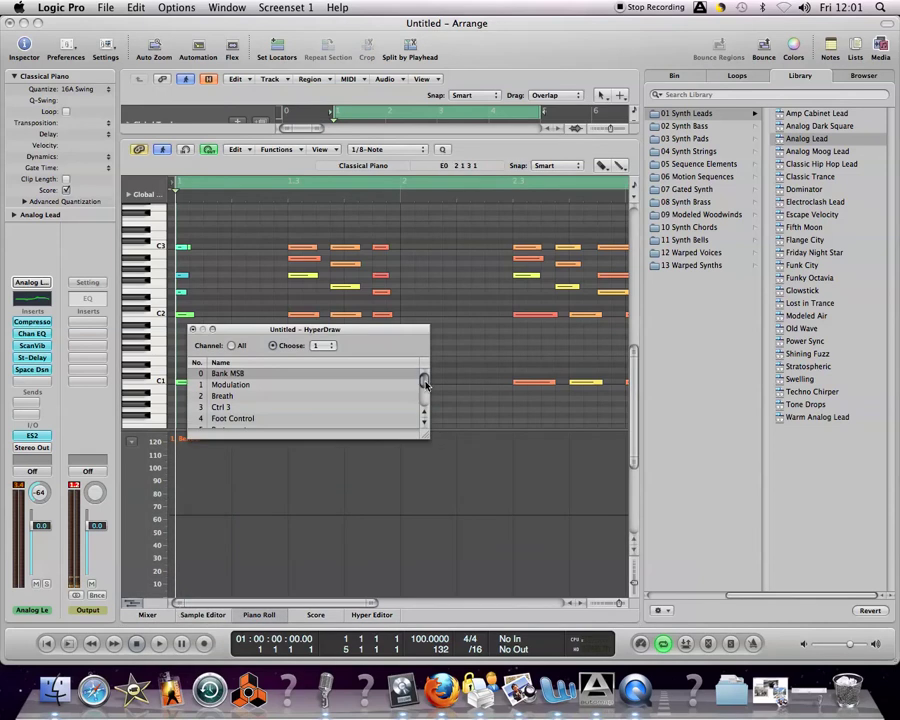
mouse_move(425, 385)
mouse_down()
mouse_move(425, 405)
mouse_move(422, 381)
mouse_up()
drag(427, 441, 518, 570)
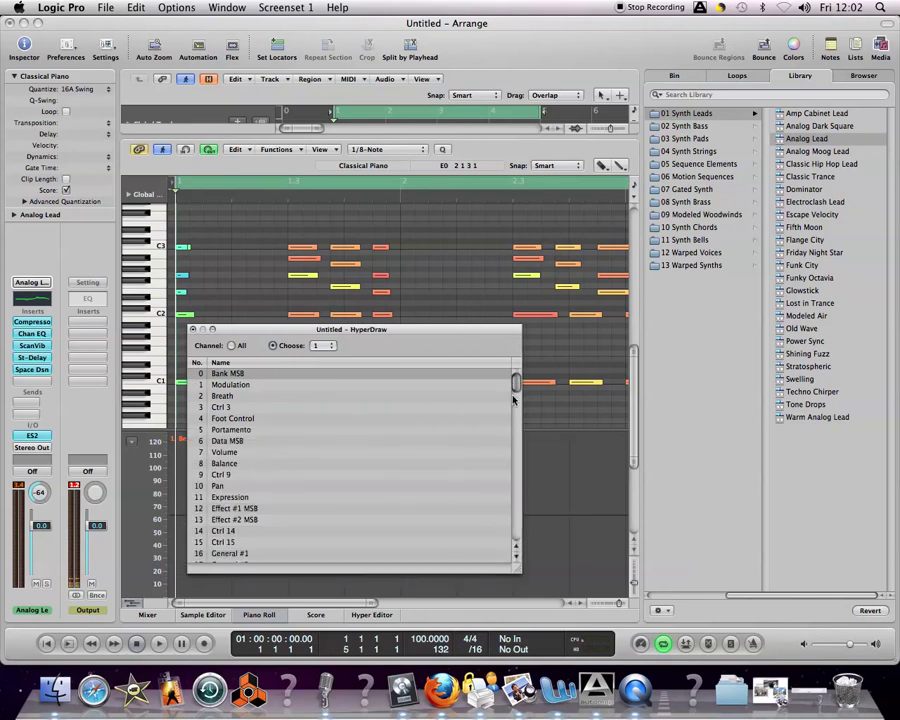
mouse_move(516, 388)
mouse_down()
mouse_move(512, 535)
mouse_move(509, 378)
mouse_up()
click(233, 424)
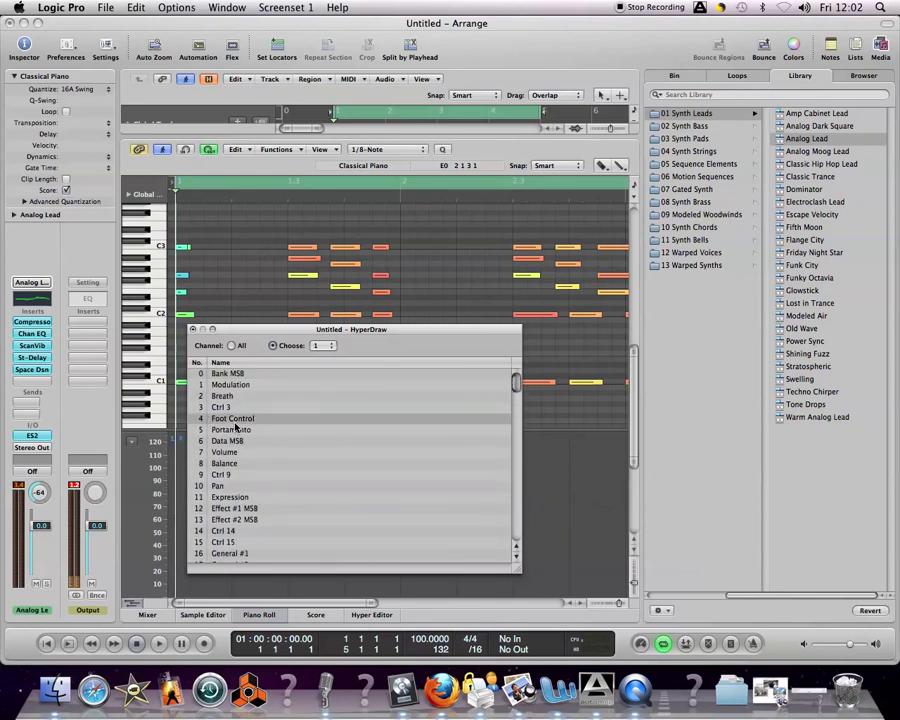
click(238, 476)
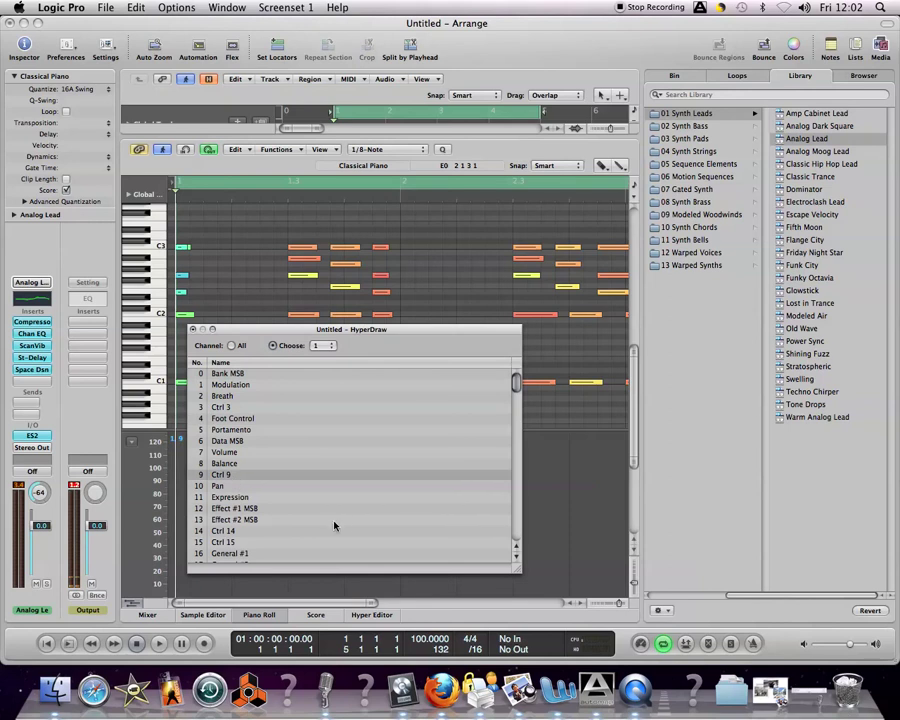
click(217, 498)
scroll(227, 543, down, 5)
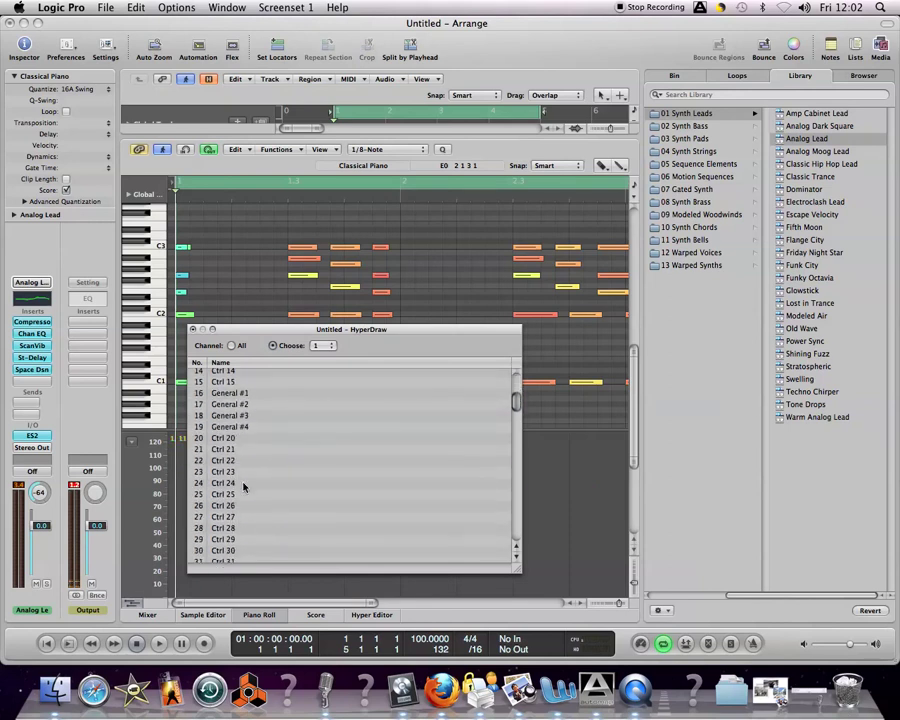
click(221, 485)
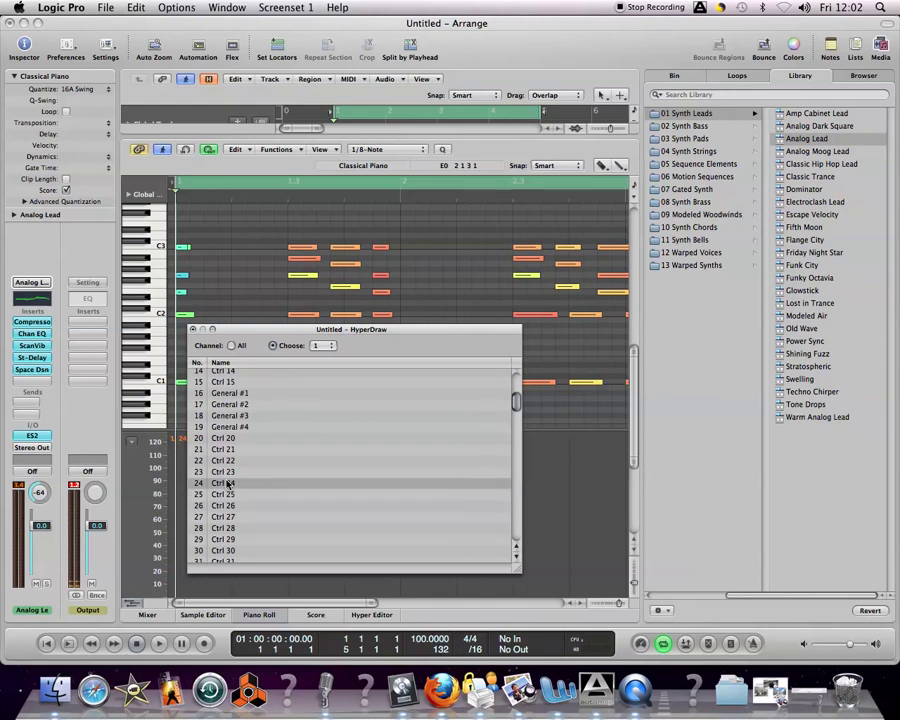
drag(192, 334, 337, 232)
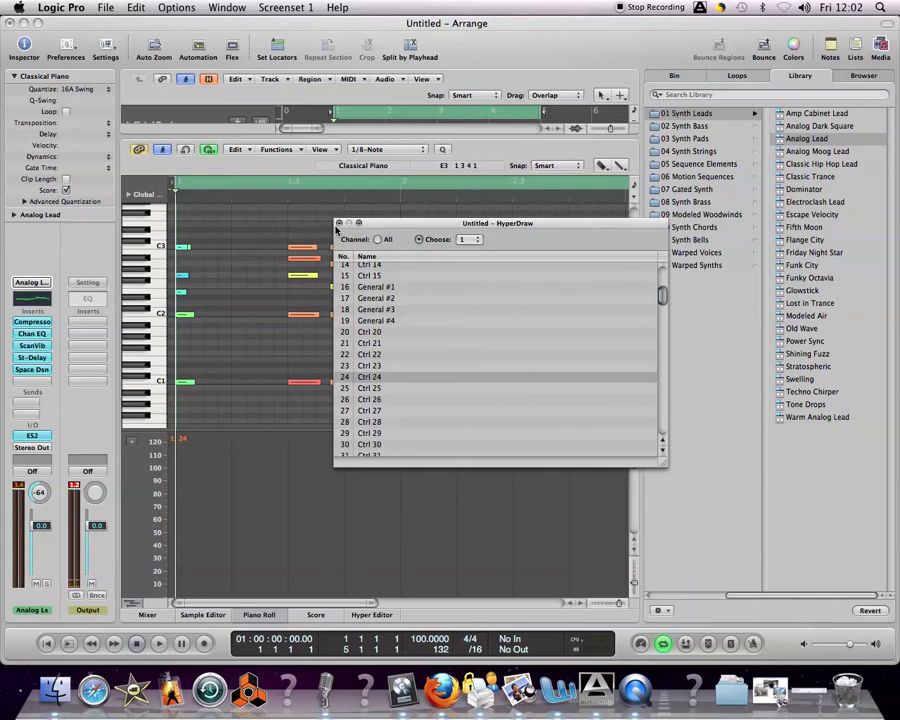
click(340, 224)
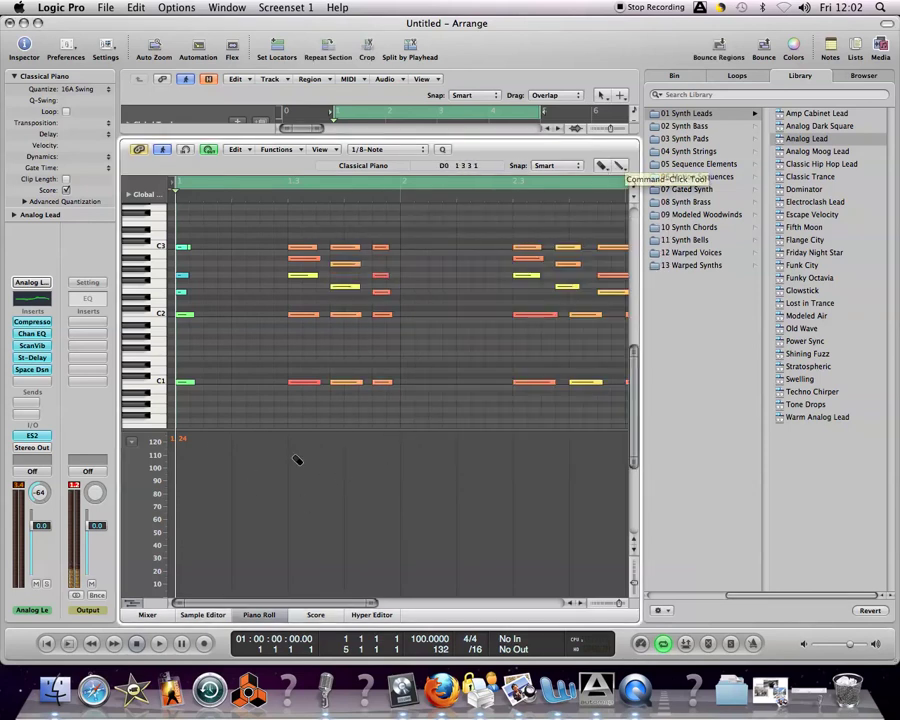
Start playback and set the lane to controller 19, General #4, via Other….
key(space)
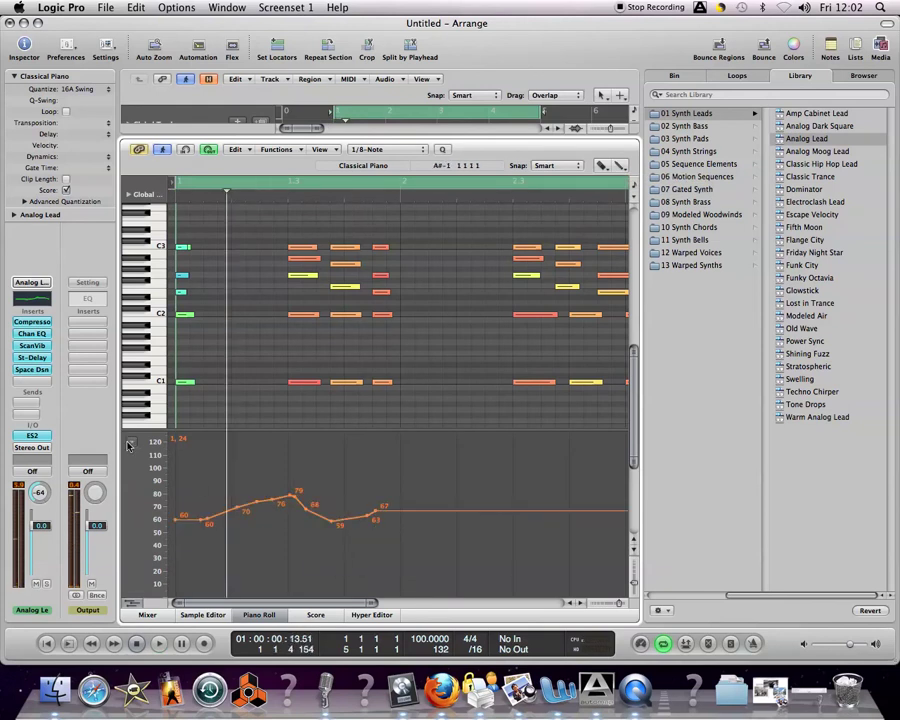
click(128, 445)
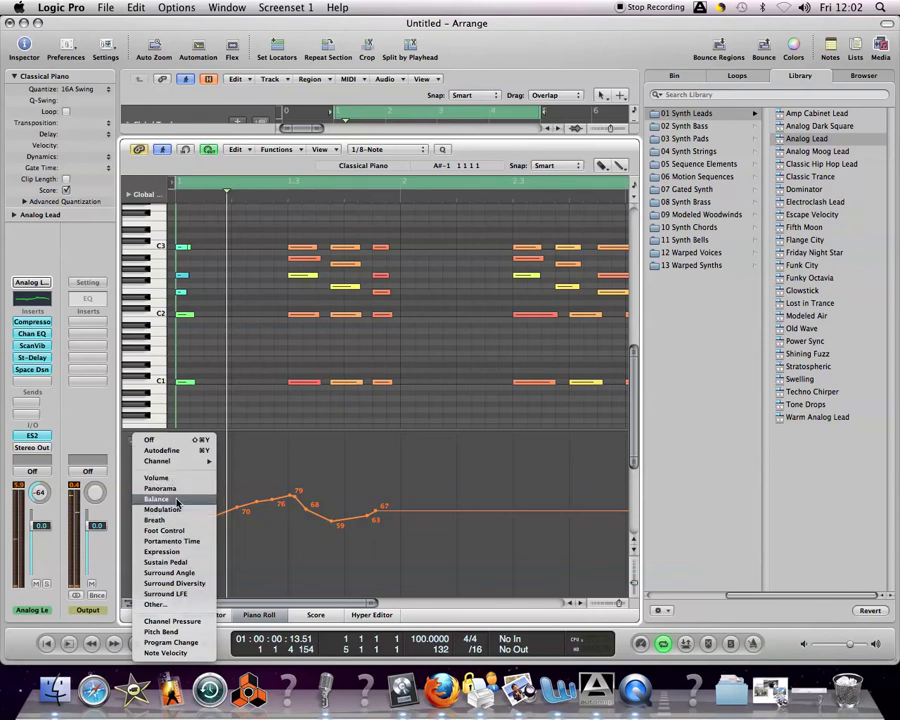
mouse_move(191, 466)
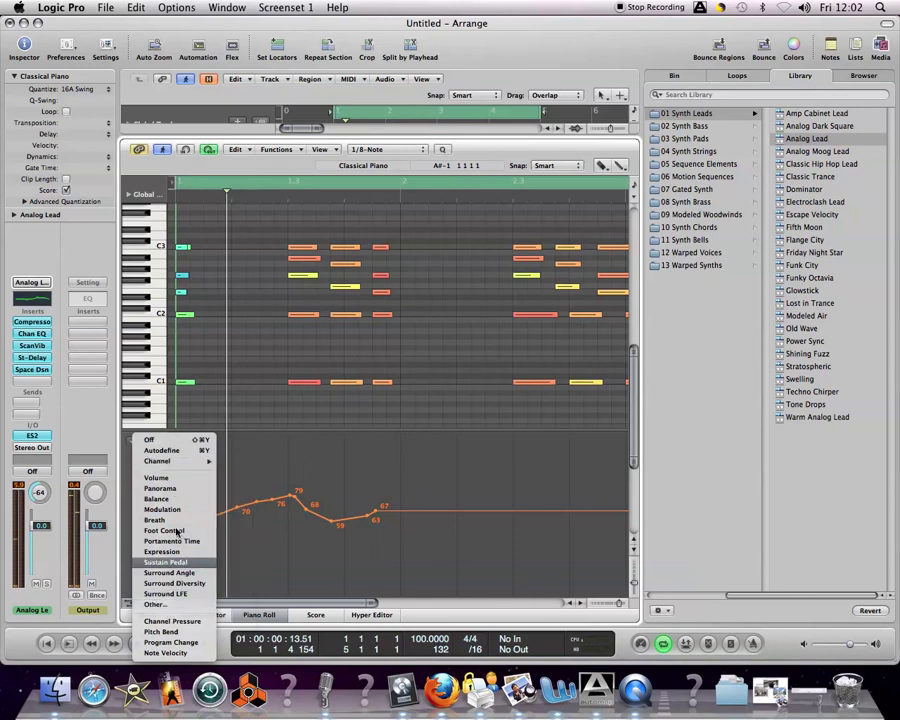
click(160, 604)
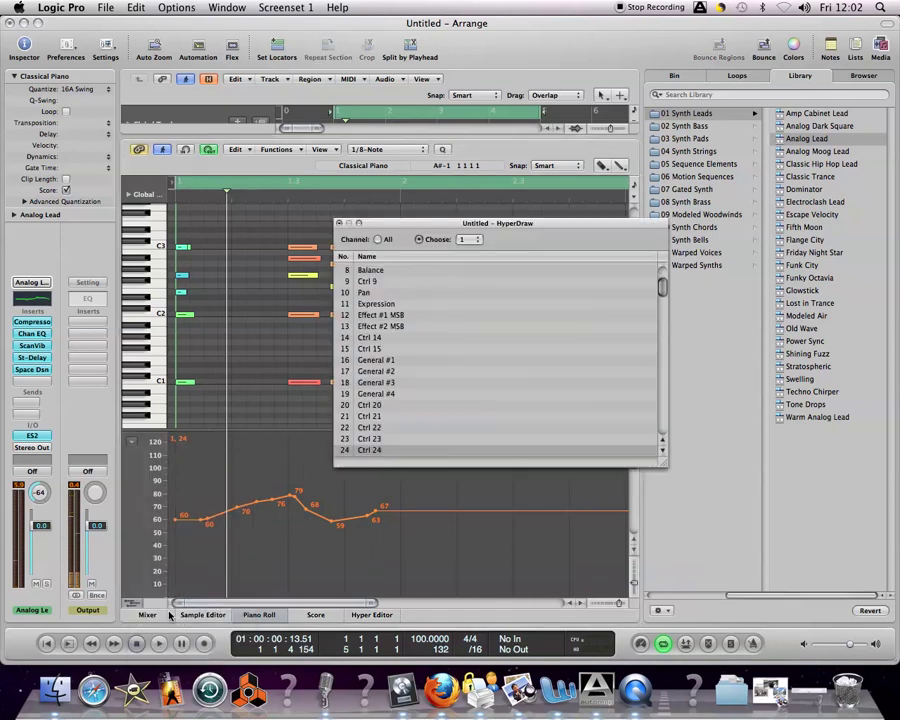
click(377, 394)
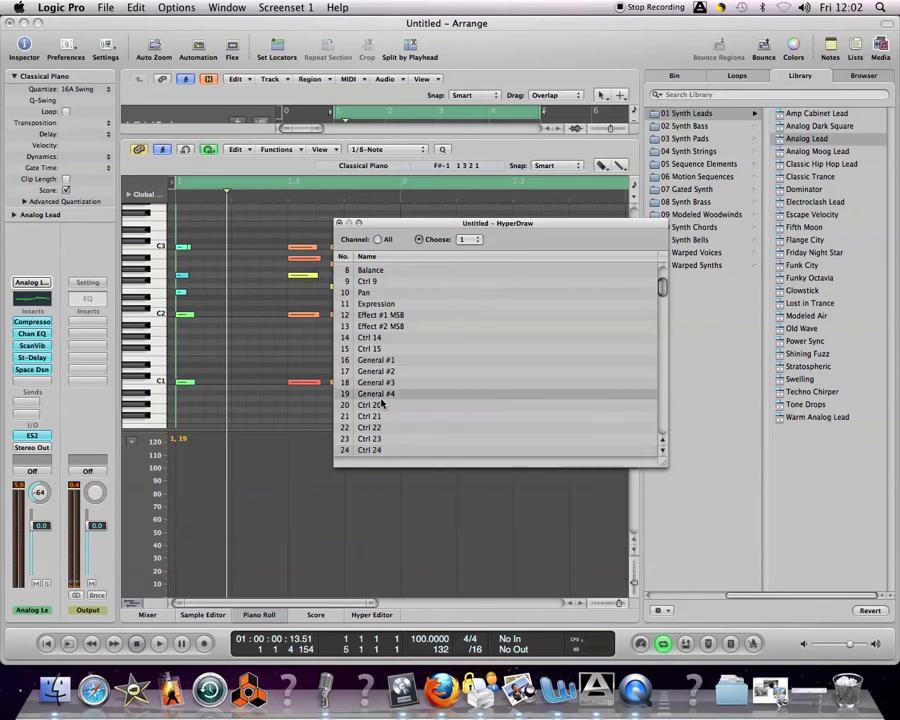
click(339, 223)
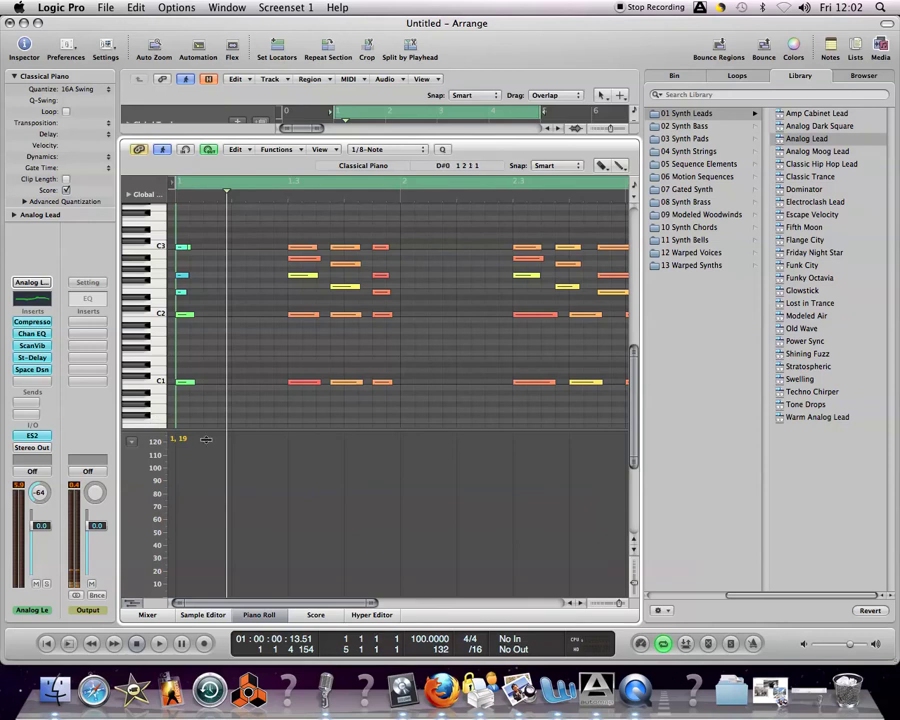